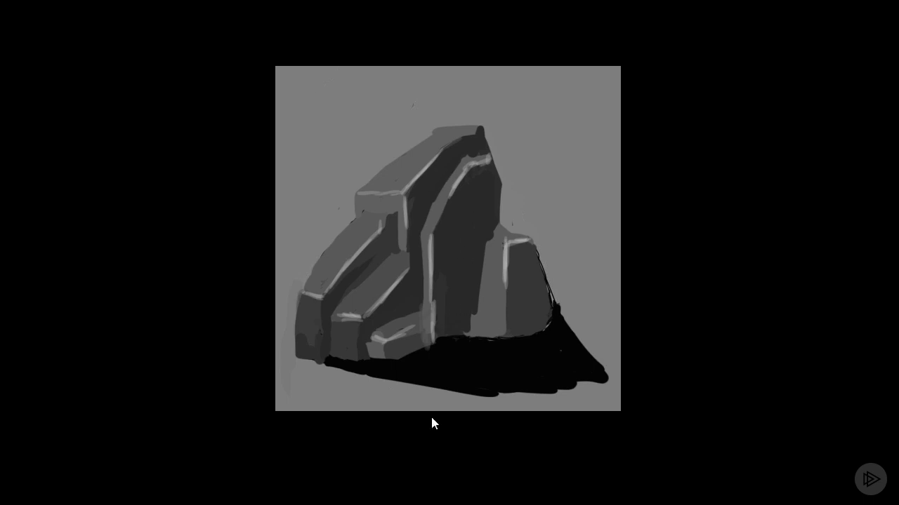
Step: Switch to 3ds Max and draw a roughly square plane about 454 cm wide in the front view
click(416, 504)
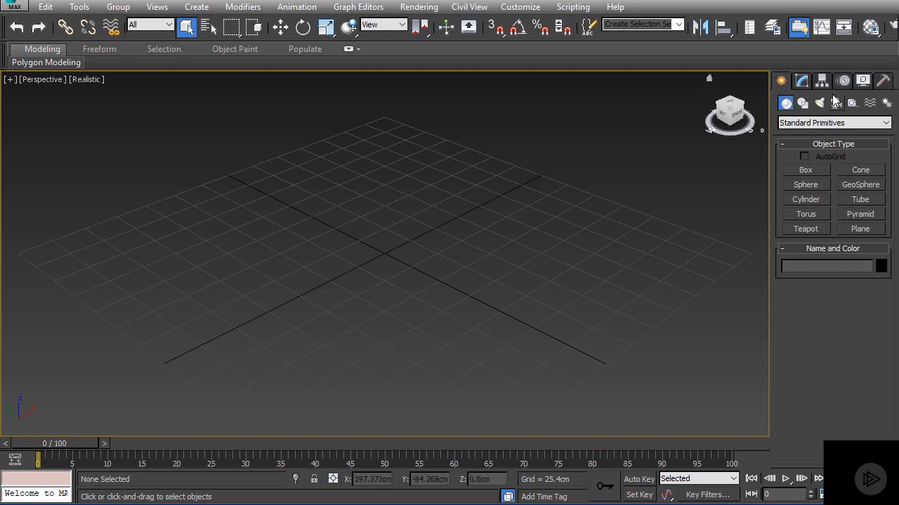
click(860, 229)
key(f)
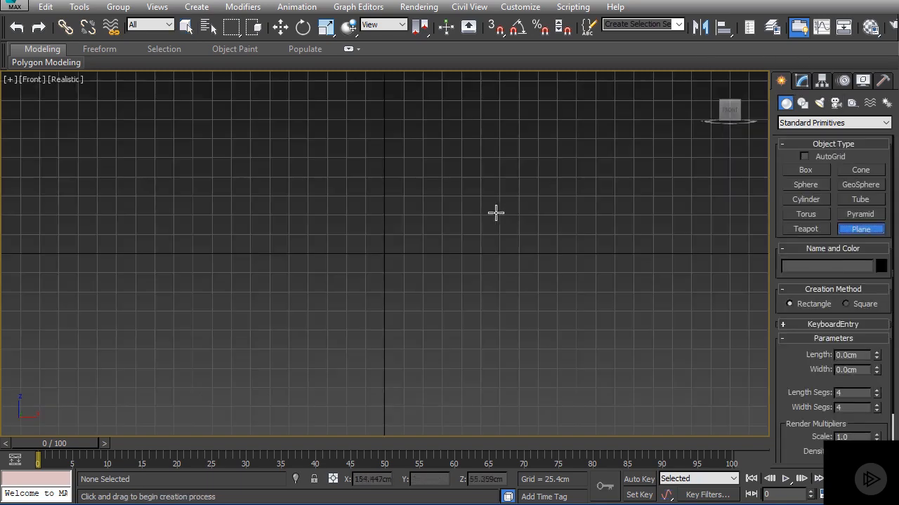
scroll(414, 212, down, 3)
middle_drag(413, 212, 417, 191)
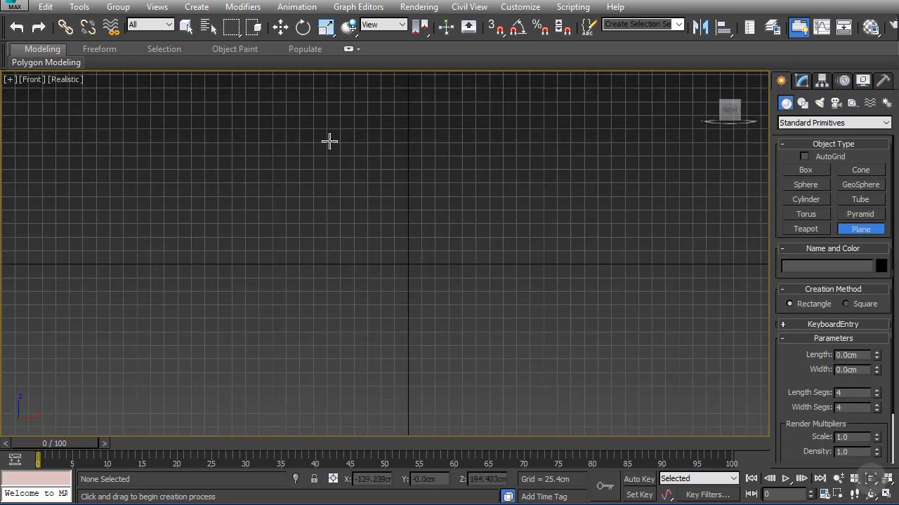
drag(329, 141, 569, 376)
right_click(569, 375)
key(w)
Step: Place the plane at the world origin with X, Y and Z all set to 0
drag(476, 222, 435, 189)
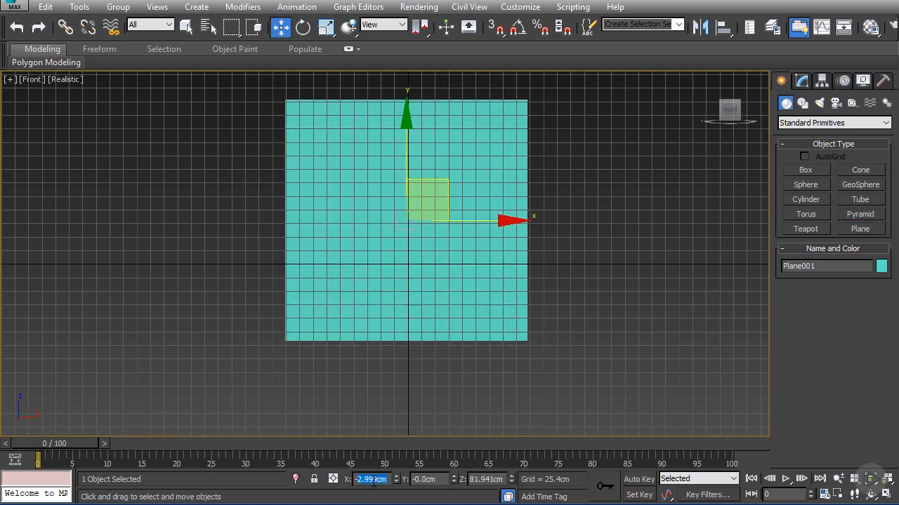
text(0)
key(Tab)
text(0.0)
key(Tab)
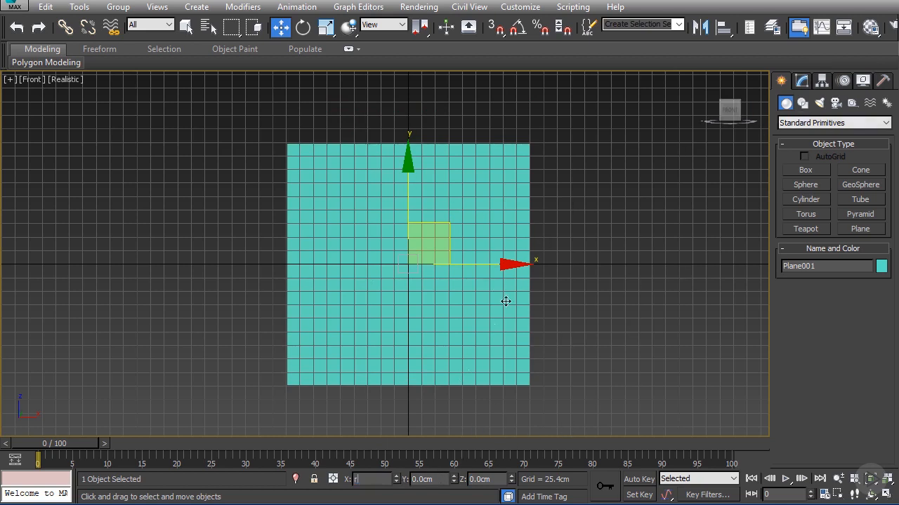
Step: Set both the length and the width of the plane to 400 cm
click(801, 81)
middle_drag(595, 260, 588, 249)
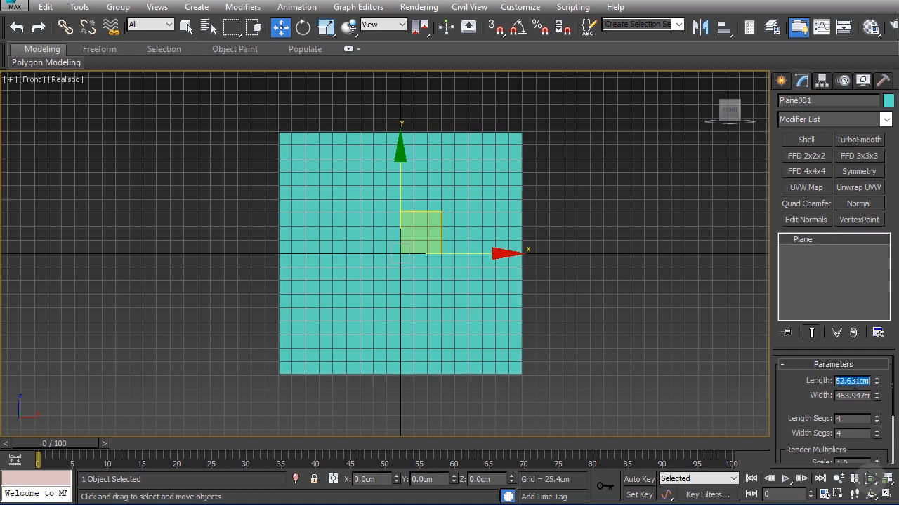
click(855, 382)
text(400)
key(Tab)
text(40)
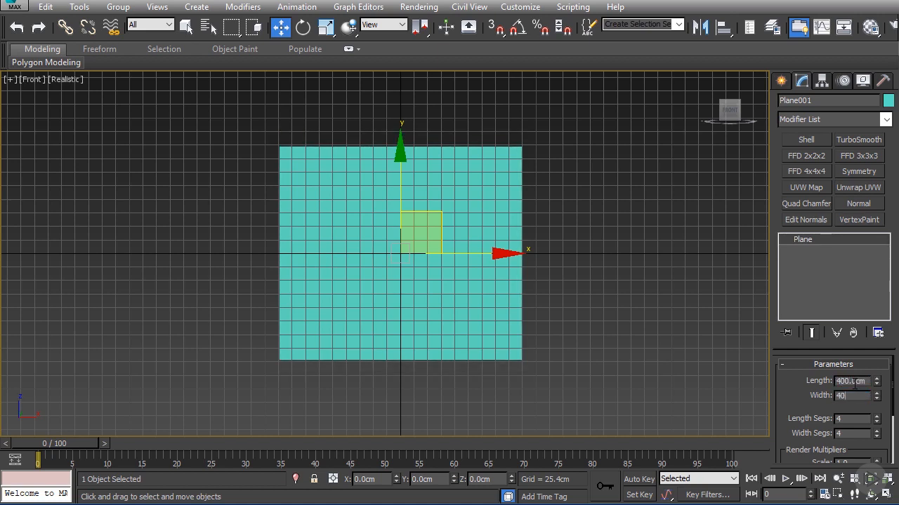
text(0)
key(Tab)
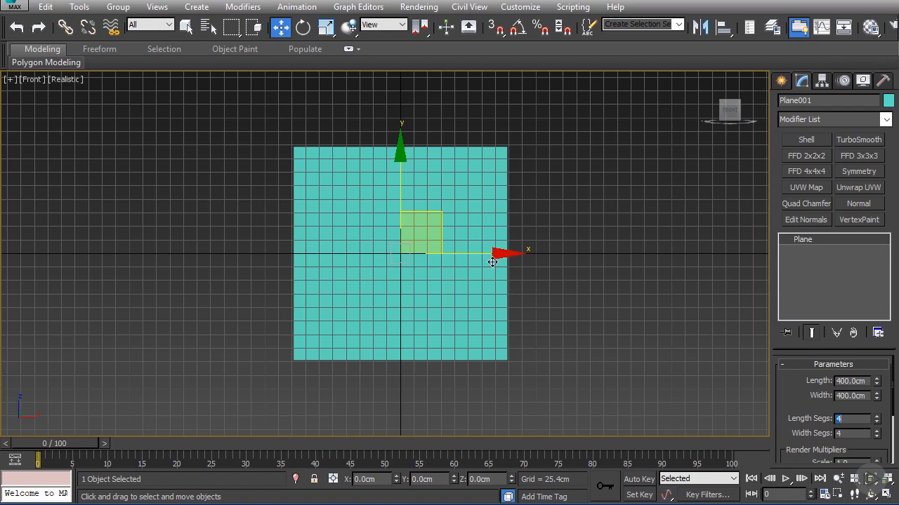
Step: Move the plane back along the Y axis to about 244 cm
scroll(380, 230, up, 3)
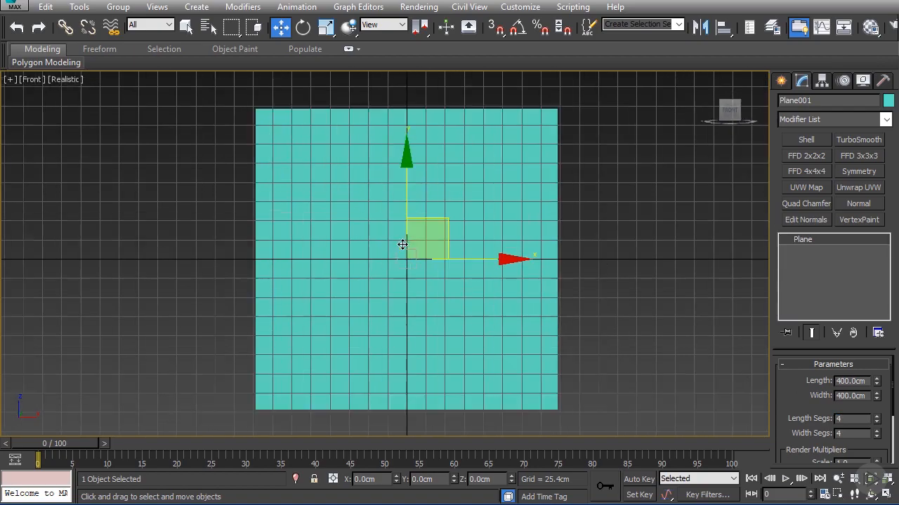
scroll(422, 261, down, 3)
alt+middle_drag(421, 260, 447, 271)
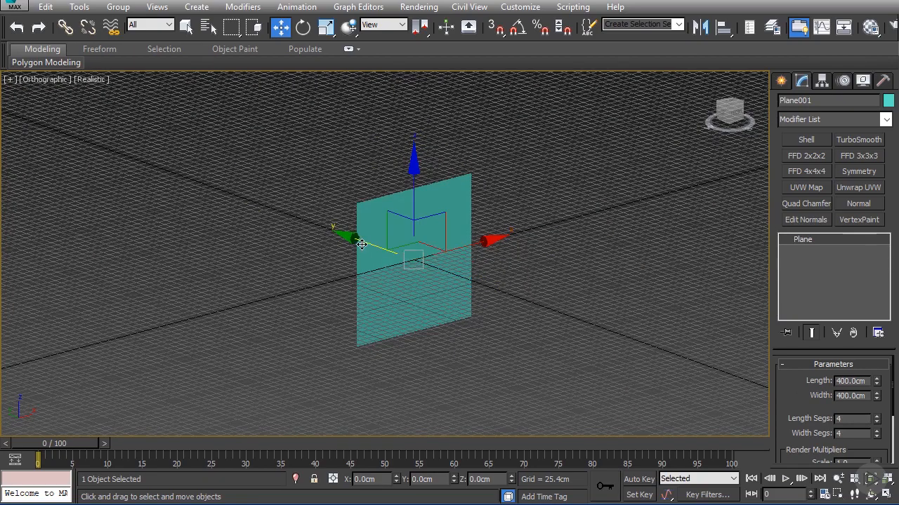
drag(362, 244, 321, 217)
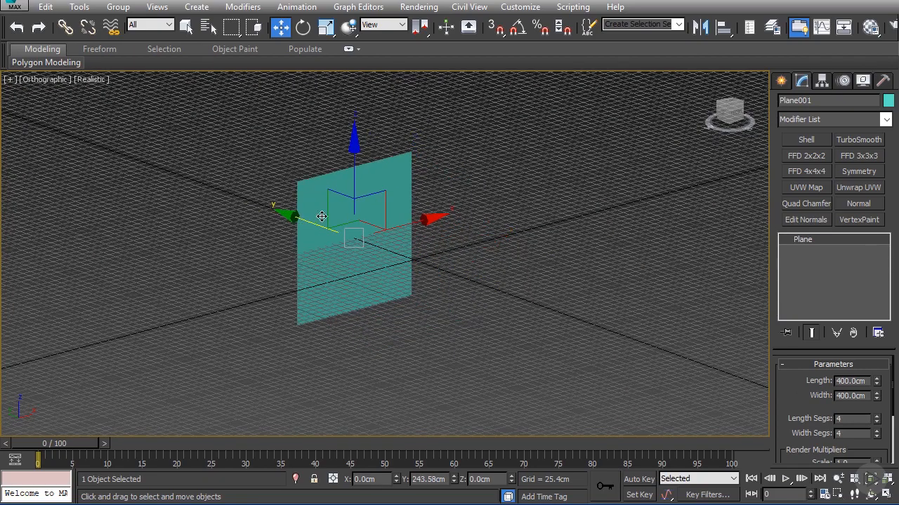
Step: Open the Material Editor and choose a Bitmap for the diffuse map of the second material sample
click(869, 28)
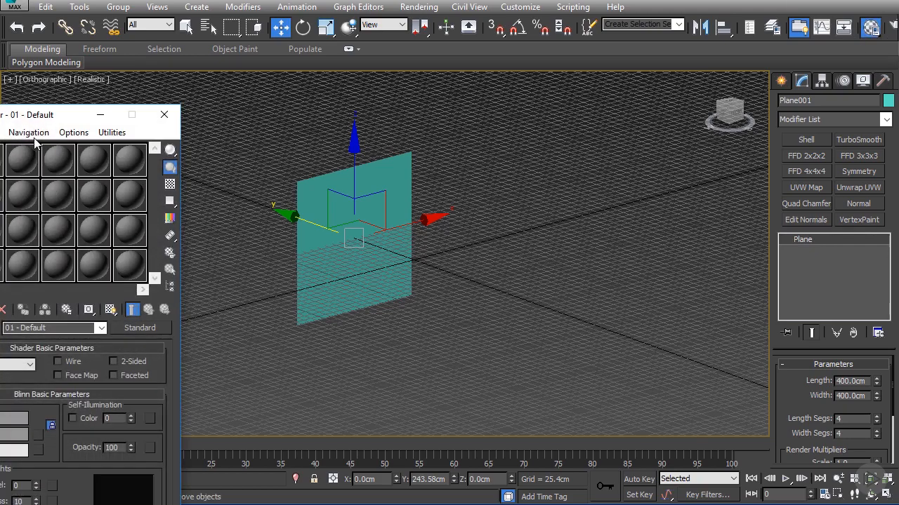
drag(40, 117, 338, 4)
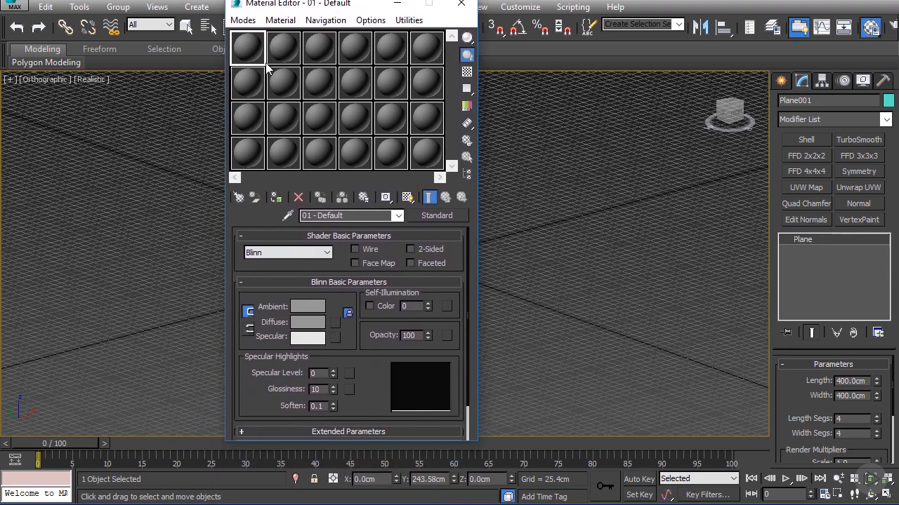
click(281, 51)
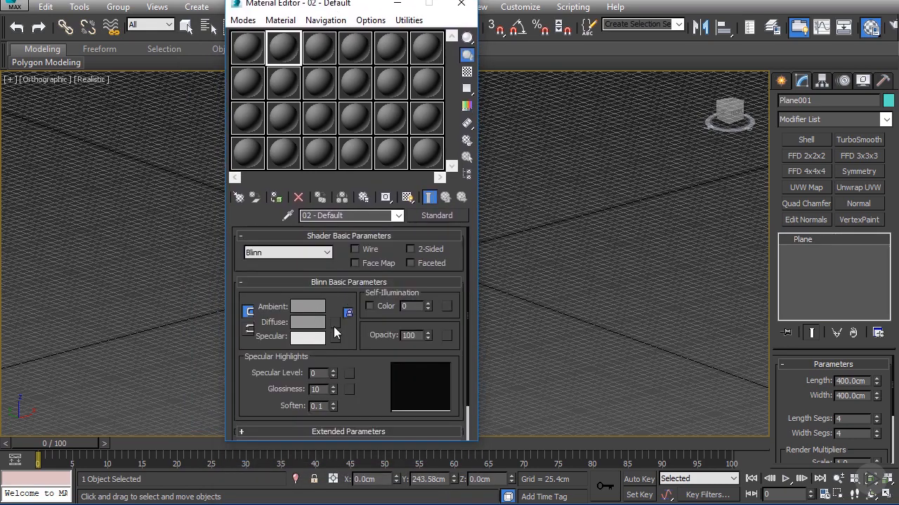
click(335, 322)
click(346, 90)
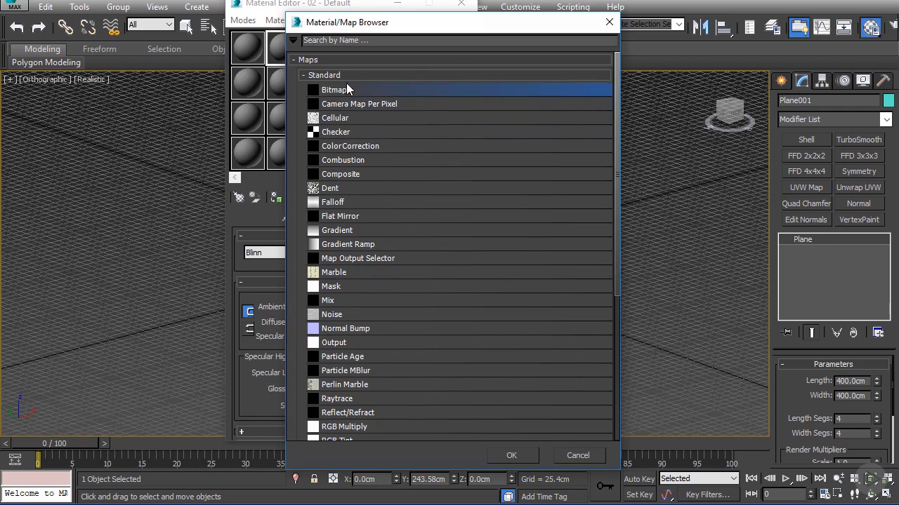
double_click(346, 87)
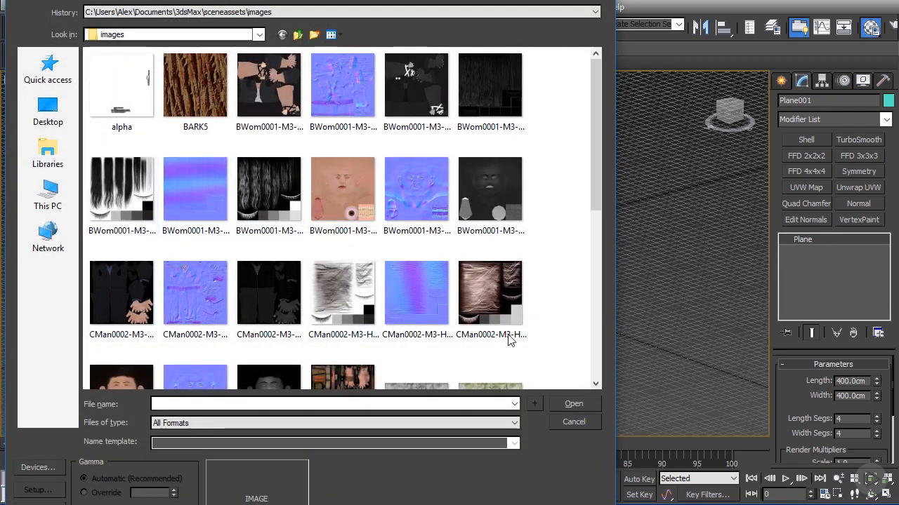
Step: Load the Concept_Rock image from the Files folder inside Mudule_01 as the diffuse bitmap
drag(388, 504, 388, 440)
click(53, 201)
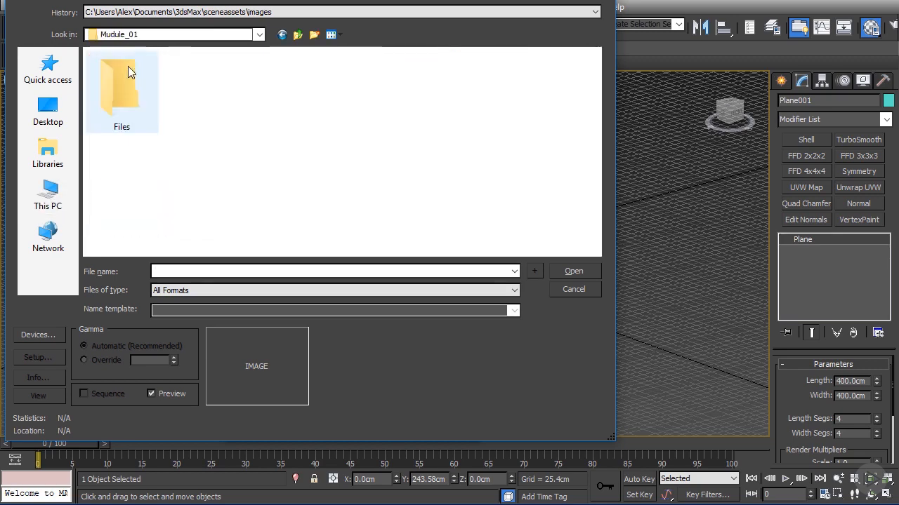
click(139, 97)
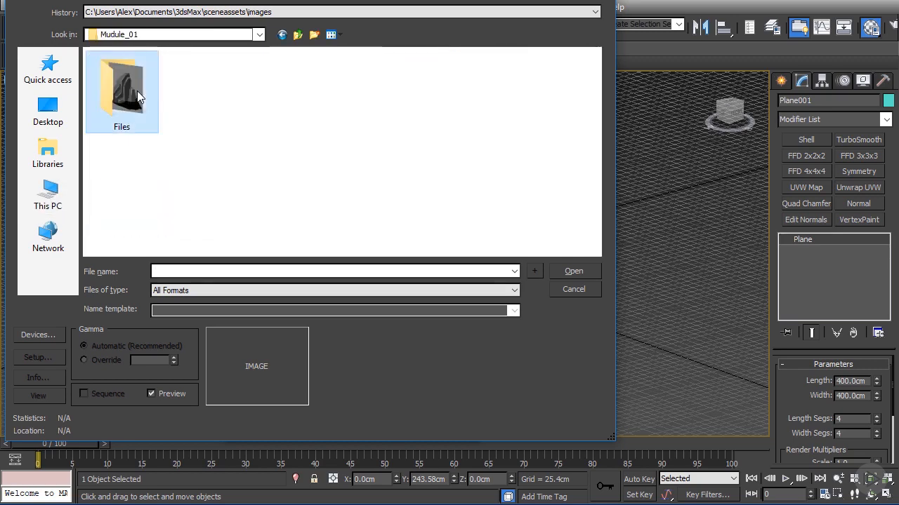
double_click(138, 97)
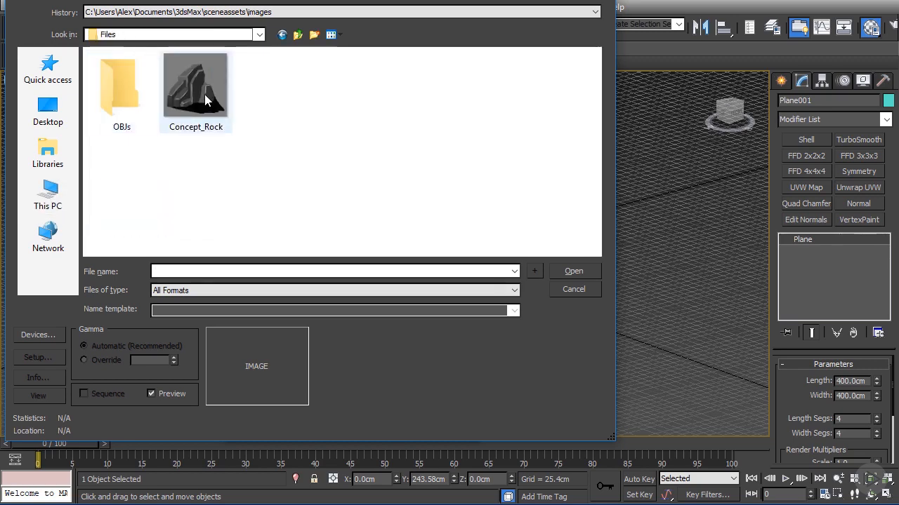
double_click(205, 101)
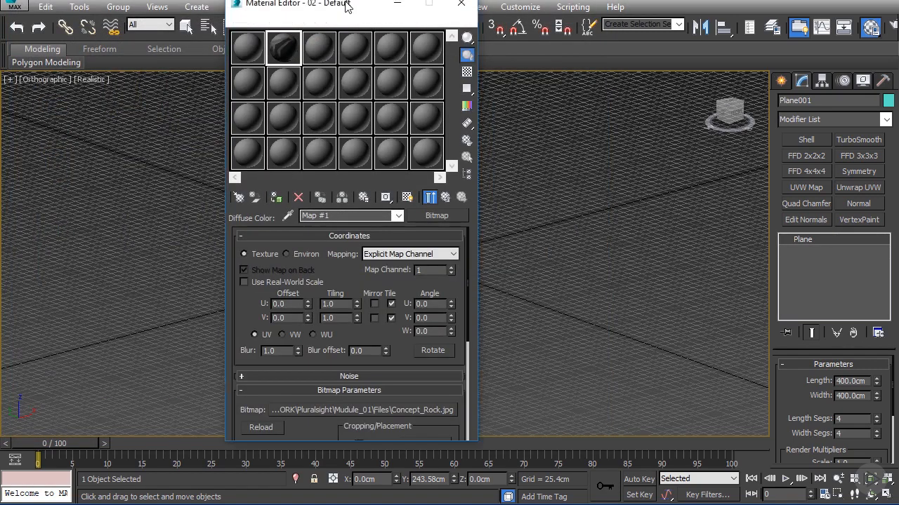
Step: Assign the Concept_Rock material to the selected plane, keeping the Material Editor clear of the plane
drag(330, 4, 609, 20)
click(555, 217)
scroll(327, 220, up, 6)
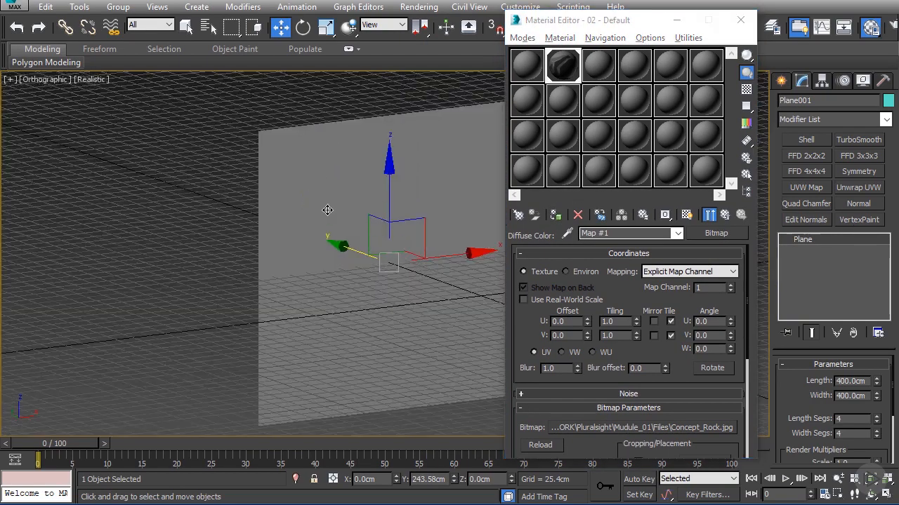
alt+middle_drag(385, 208, 309, 168)
scroll(309, 168, down, 1)
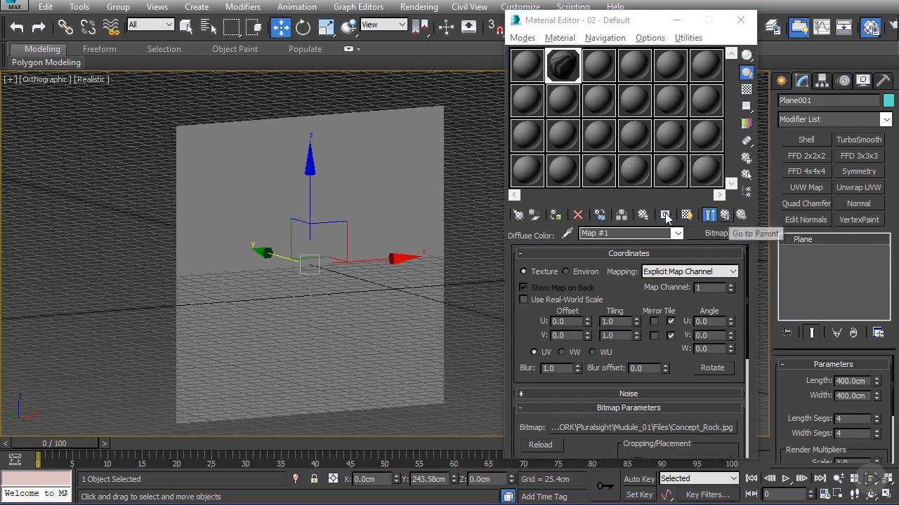
Step: Return to the parent material, show its texture on the plane in the viewport, and close the Material Editor
click(724, 215)
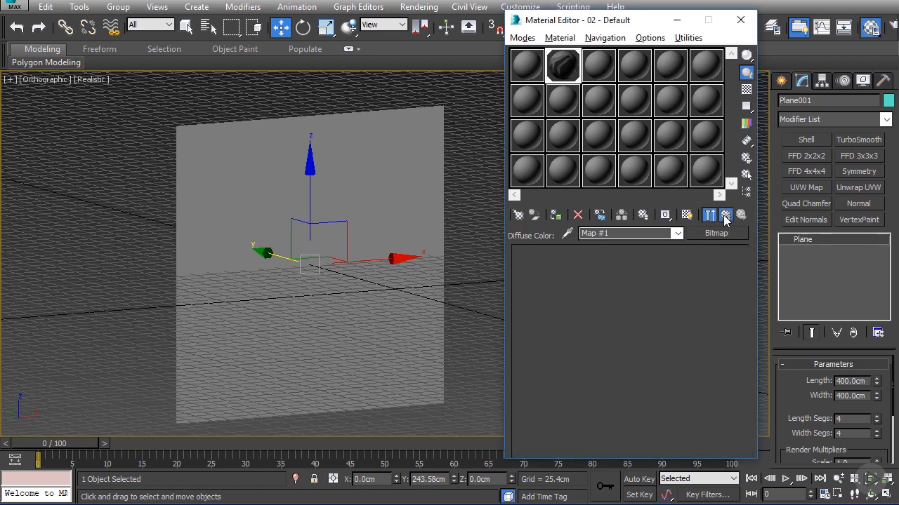
click(687, 217)
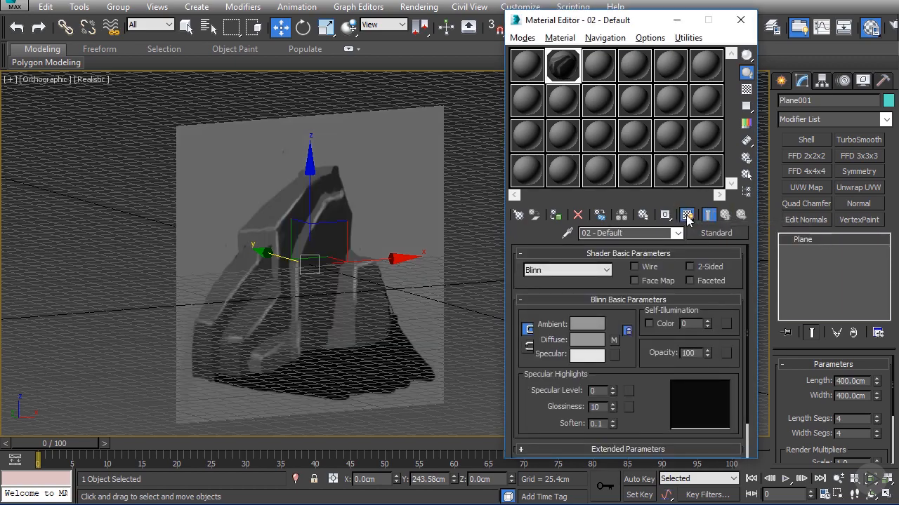
mouse_move(394, 188)
alt+middle_down()
mouse_move(331, 194)
mouse_move(375, 198)
mouse_move(393, 180)
mouse_move(347, 193)
mouse_move(377, 203)
mouse_move(327, 182)
mouse_move(372, 207)
mouse_move(394, 181)
mouse_move(365, 176)
mouse_move(373, 161)
mouse_move(388, 184)
alt+middle_up()
click(739, 26)
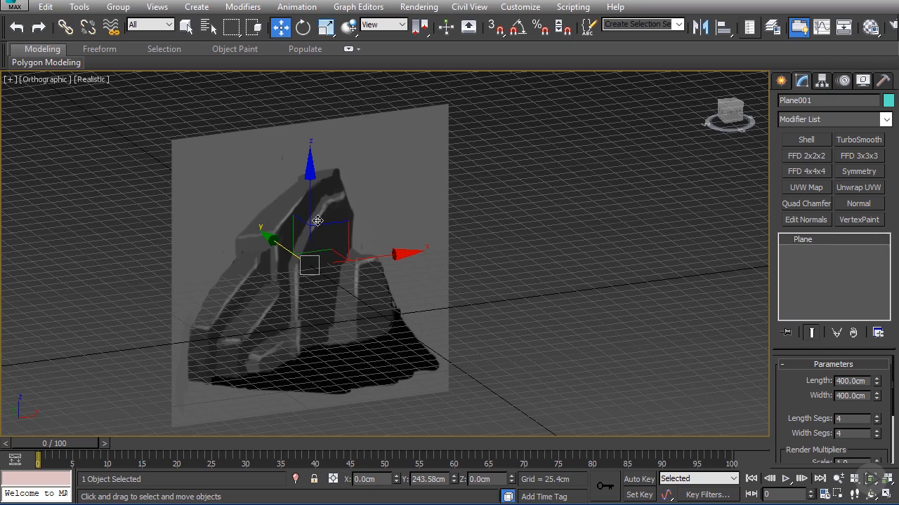
alt+middle_drag(317, 220, 357, 265)
key(r)
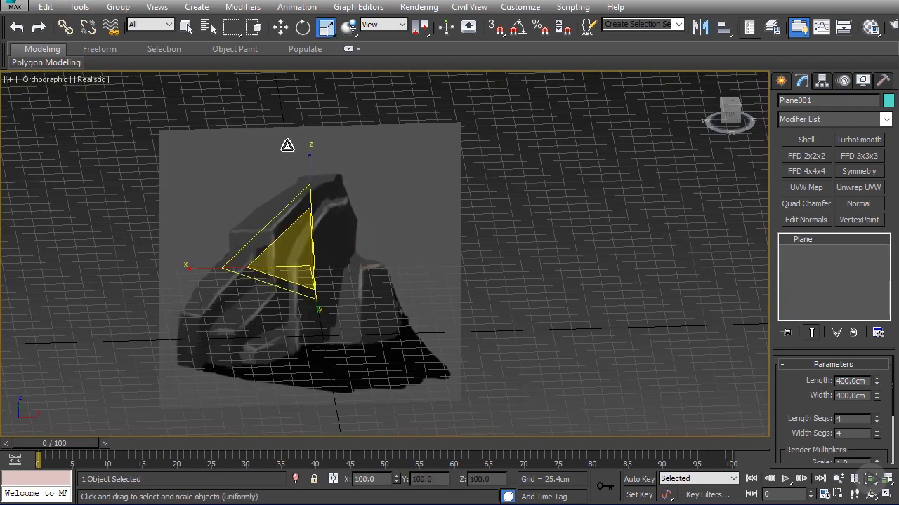
key(r)
alt+middle_drag(285, 207, 335, 223)
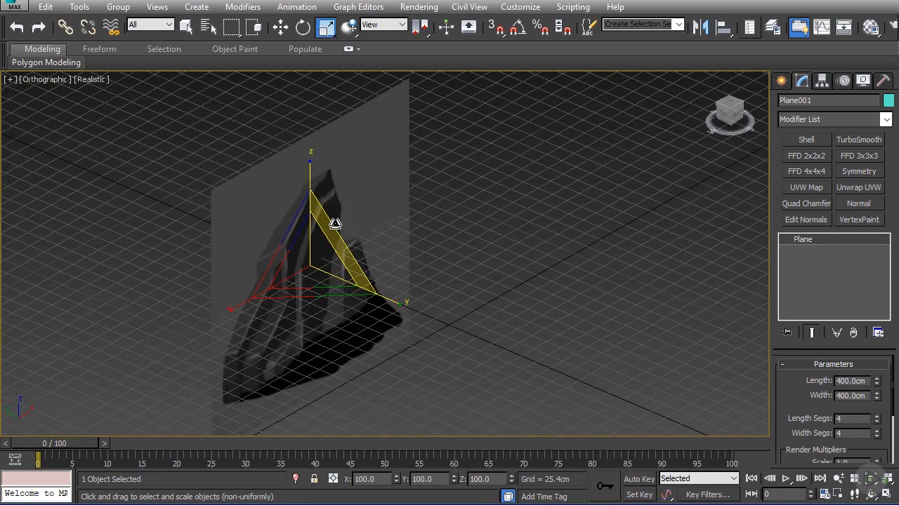
key(r)
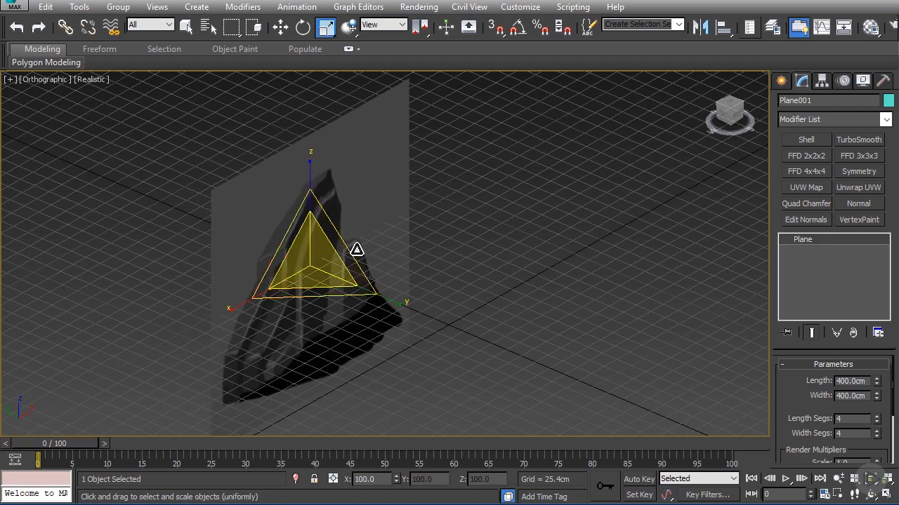
alt+middle_drag(358, 250, 329, 220)
Step: Move the textured reference plane farther back along the Y axis to about 474 cm
key(w)
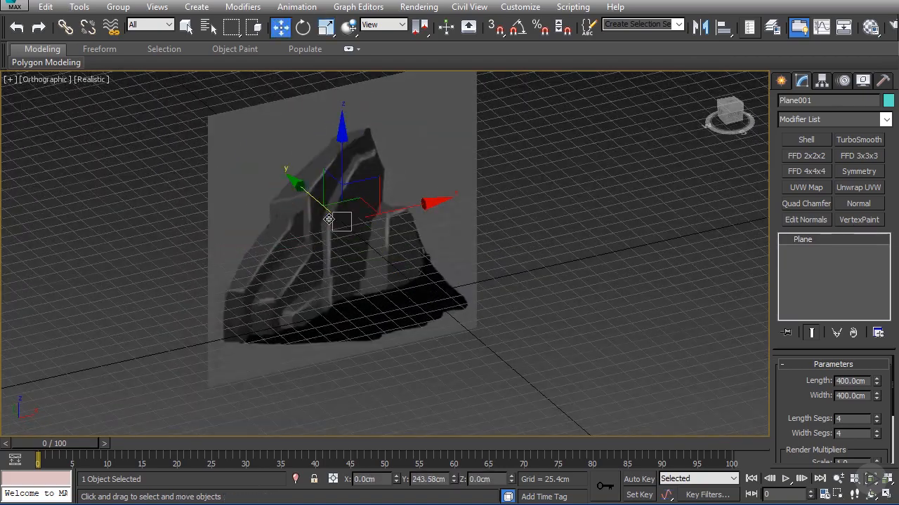
drag(298, 186, 189, 135)
middle_drag(246, 132, 308, 205)
scroll(311, 205, down, 3)
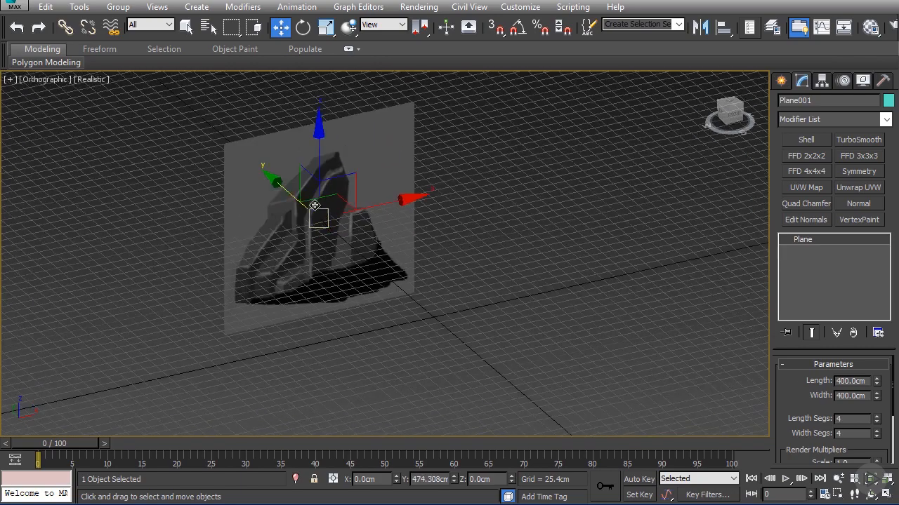
Step: Freeze the reference plane with Show Frozen in Gray turned off in its object properties
scroll(312, 204, up, 3)
right_click(312, 203)
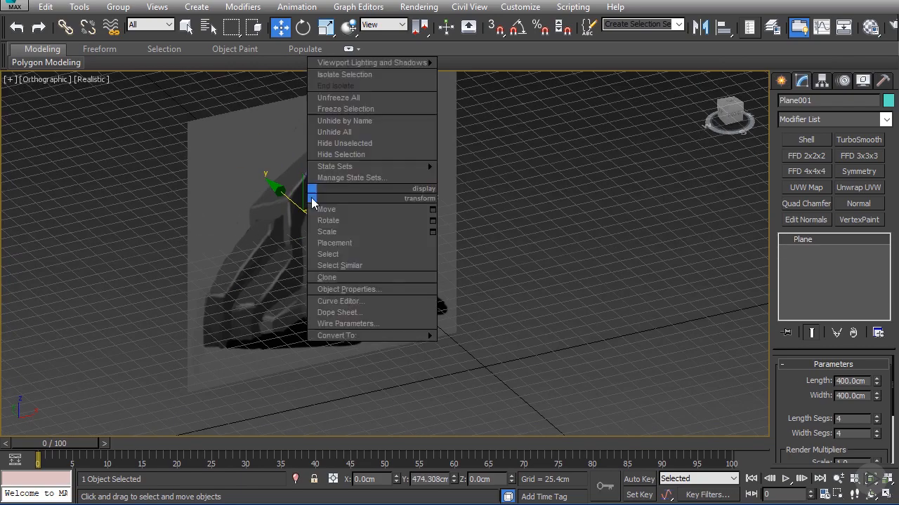
click(345, 290)
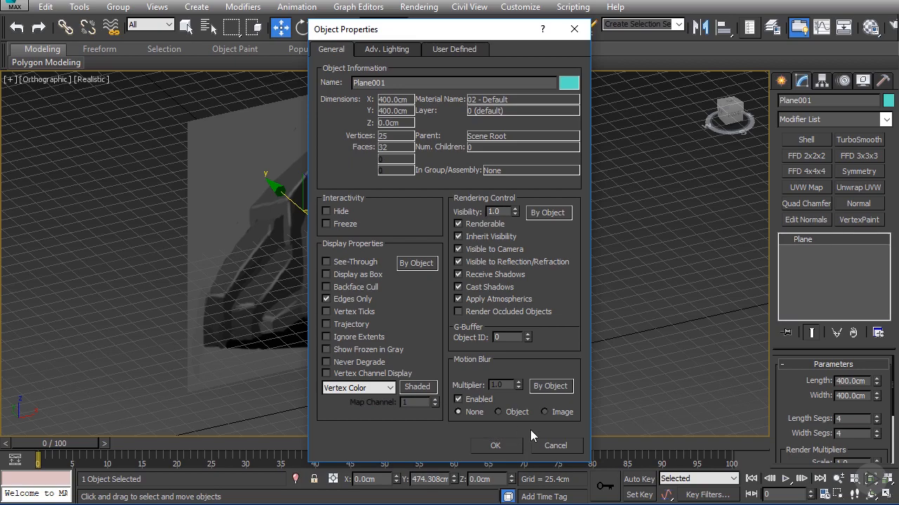
click(495, 446)
right_click(360, 228)
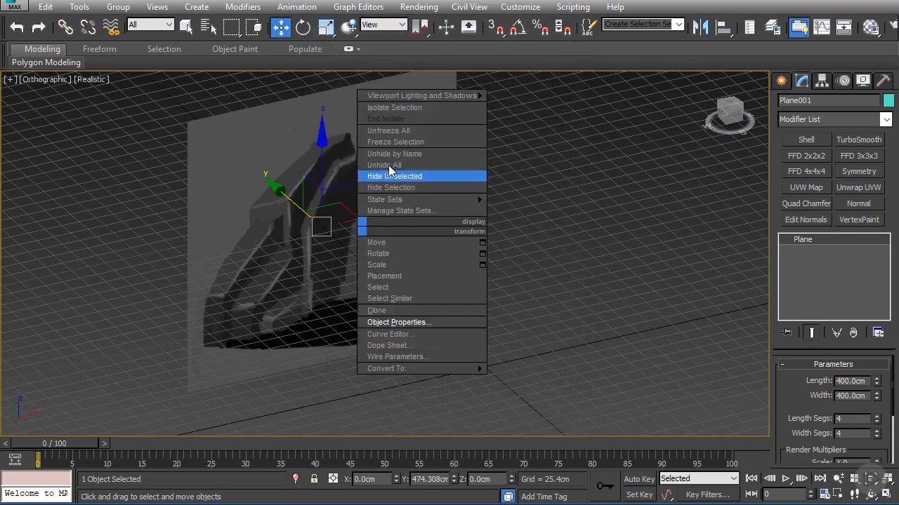
click(398, 142)
Step: Examine the shapes of the rock concept on the frozen reference plane in the front view
key(f)
scroll(414, 196, down, 3)
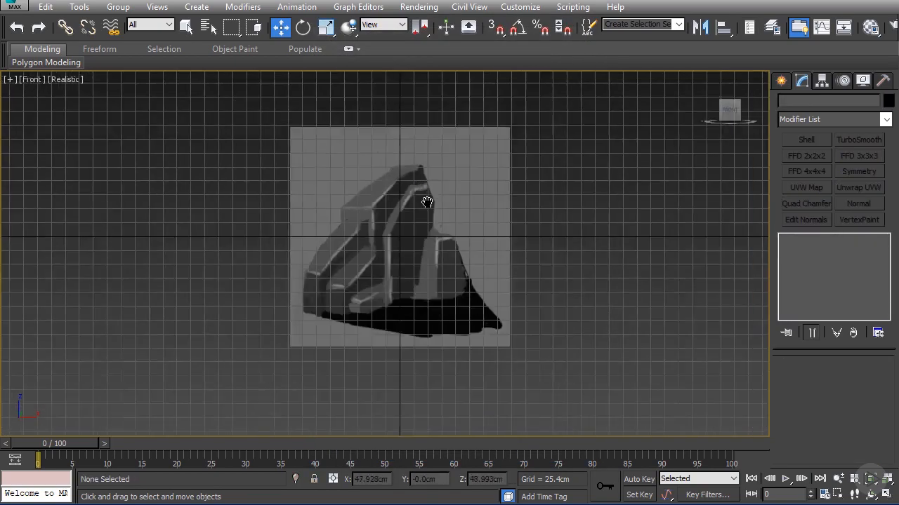
scroll(426, 197, up, 1)
scroll(418, 205, up, 2)
scroll(412, 214, down, 4)
scroll(381, 225, up, 4)
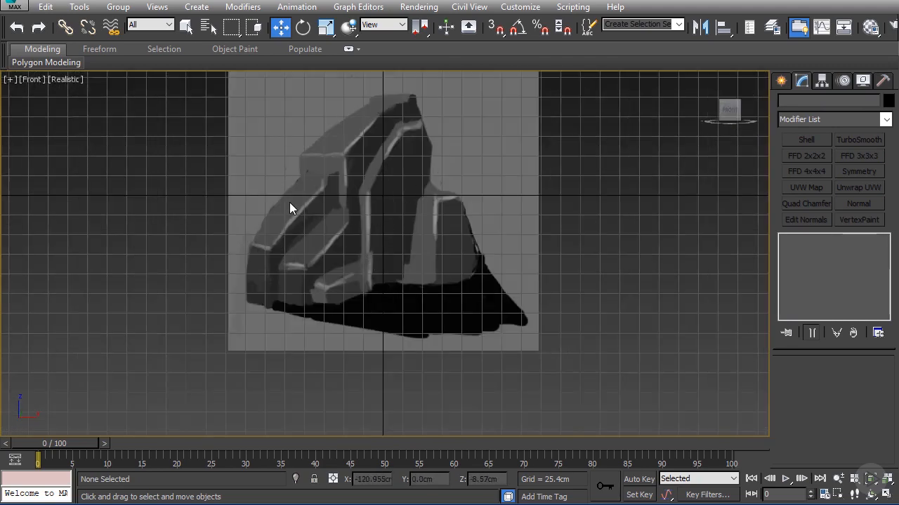
scroll(323, 202, up, 2)
scroll(338, 204, down, 3)
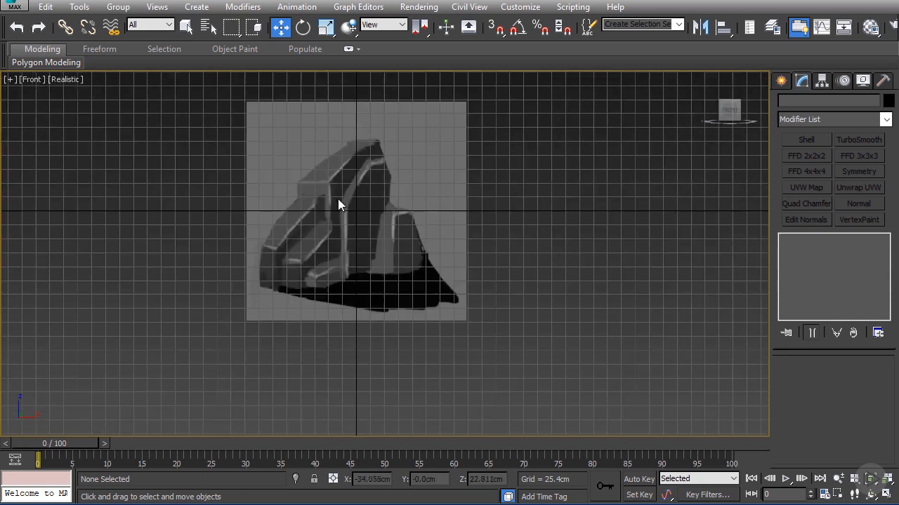
Step: Draw a box about 261 × 164 × 156 cm over the rock's central part in the front view and set the viewport to Shaded
scroll(379, 197, up, 2)
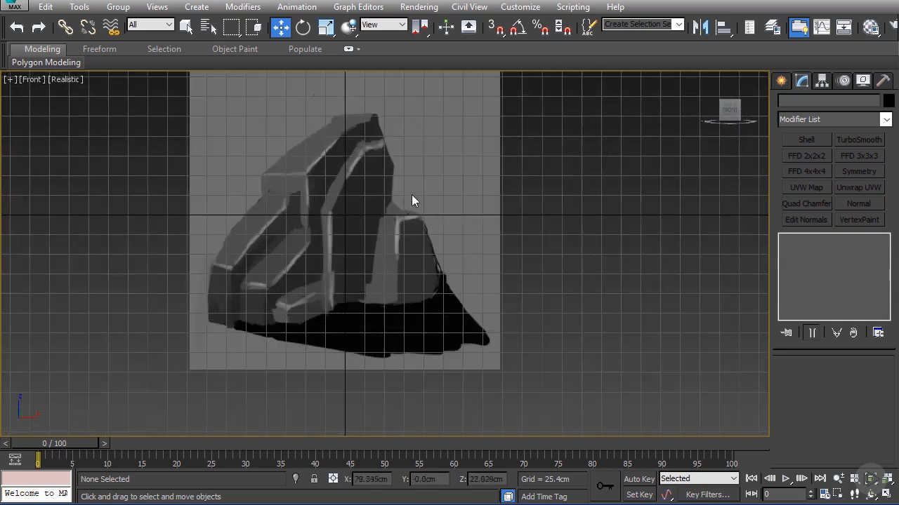
click(781, 80)
click(808, 170)
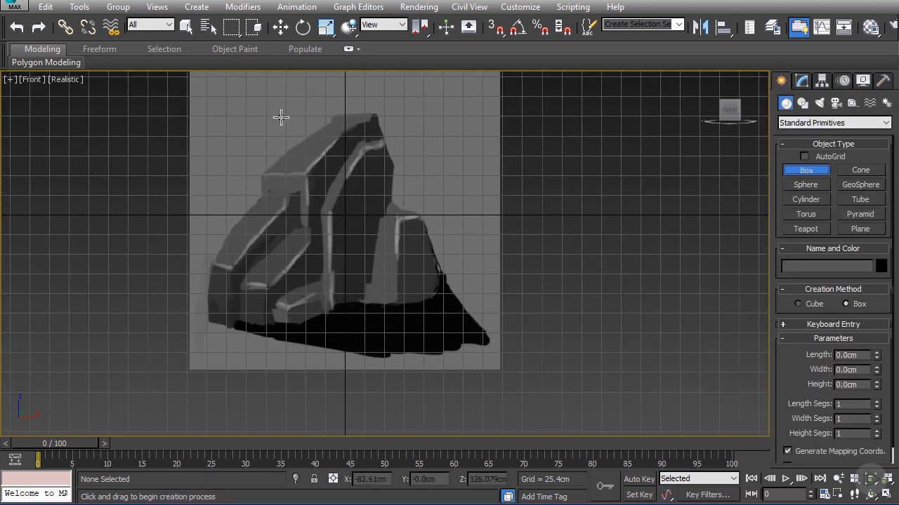
drag(281, 116, 407, 319)
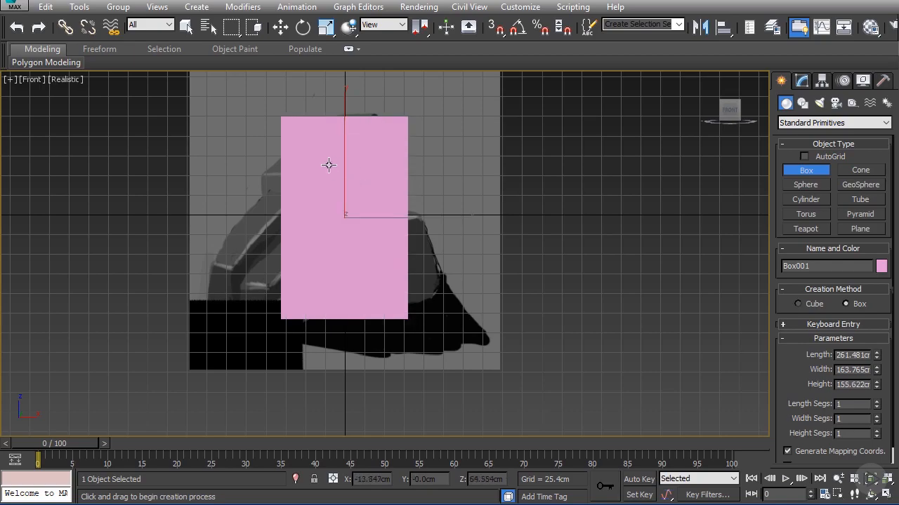
click(65, 79)
click(71, 113)
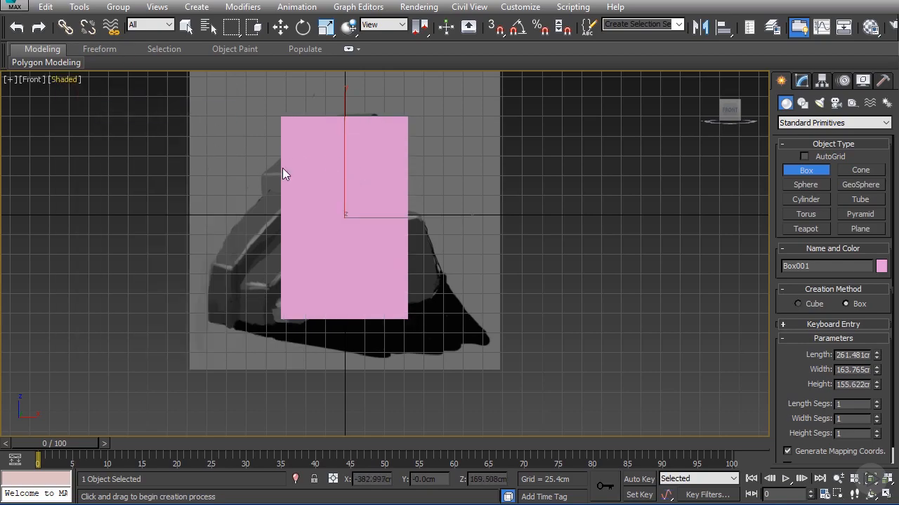
Step: Move the box toward the reference plane along the Y axis to about 93 cm
alt+middle_drag(282, 174, 341, 190)
key(alt+w)
key(alt+w)
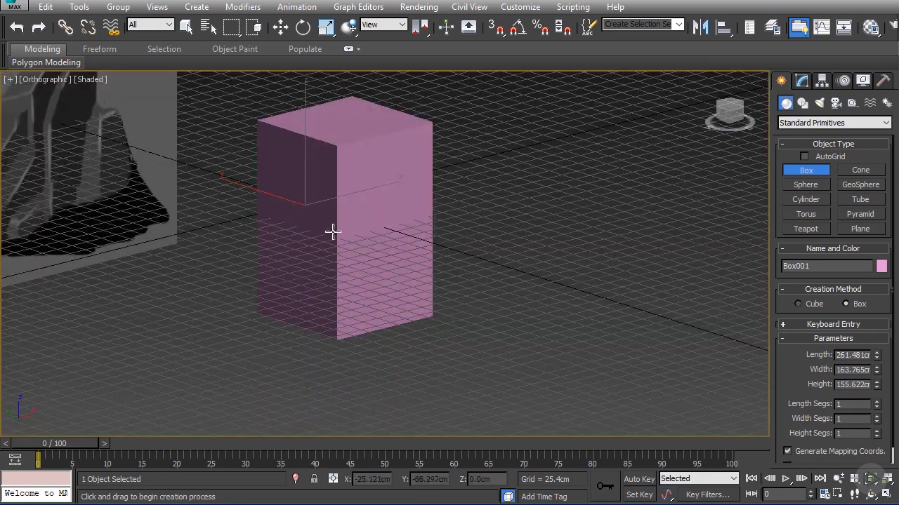
key(w)
alt+middle_drag(250, 181, 241, 176)
key(f)
scroll(394, 244, down, 5)
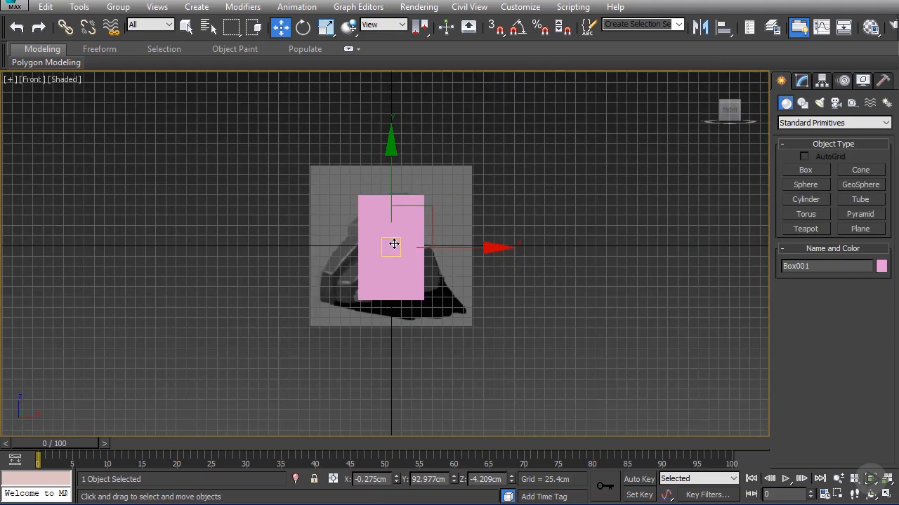
Step: Make the box see-through and convert it to an Editable Poly
key(alt+x)
scroll(393, 243, up, 6)
scroll(351, 179, down, 4)
right_click(338, 167)
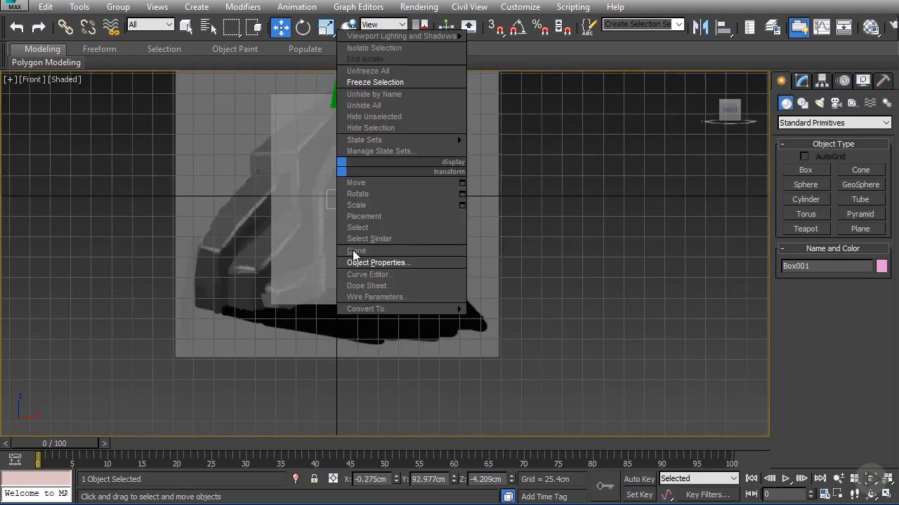
mouse_move(407, 309)
click(522, 330)
key(z)
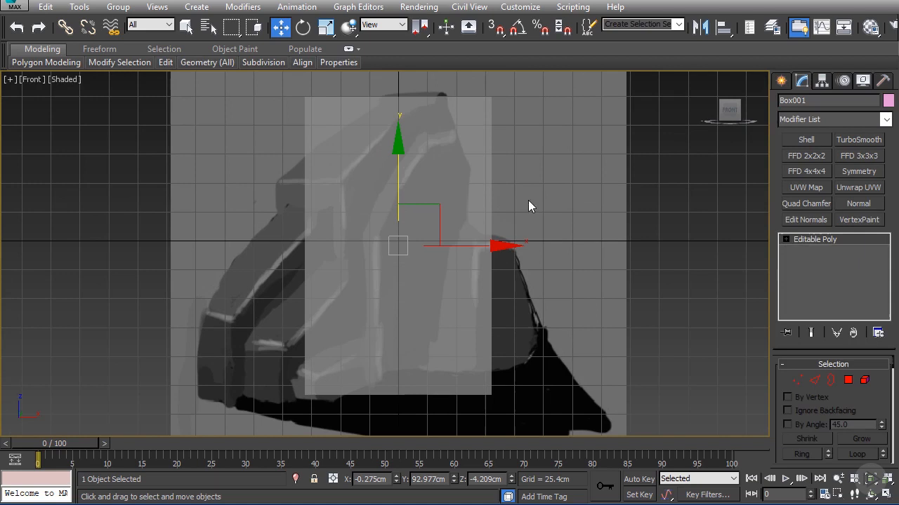
Step: Move the box's upper-left vertices down to the corner of the rock's ledge on the reference
click(796, 379)
drag(356, 141, 358, 142)
drag(344, 78, 377, 161)
scroll(343, 247, down, 3)
Step: Lower the box's bottom vertices to about Z -151 cm and shift the bottom-left ones right beneath the upper-left corner
drag(339, 372, 469, 371)
scroll(375, 319, up, 2)
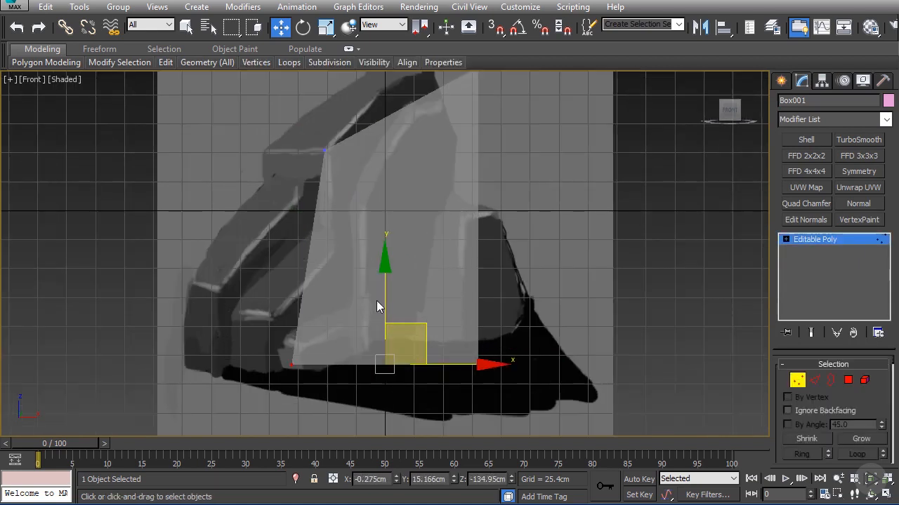
drag(376, 301, 375, 320)
drag(273, 359, 379, 383)
scroll(406, 200, down, 4)
Step: Move the box's top-right vertices to about X 86 cm, Z 61 cm and its bottom-right vertices to about X 91 cm
scroll(467, 254, up, 6)
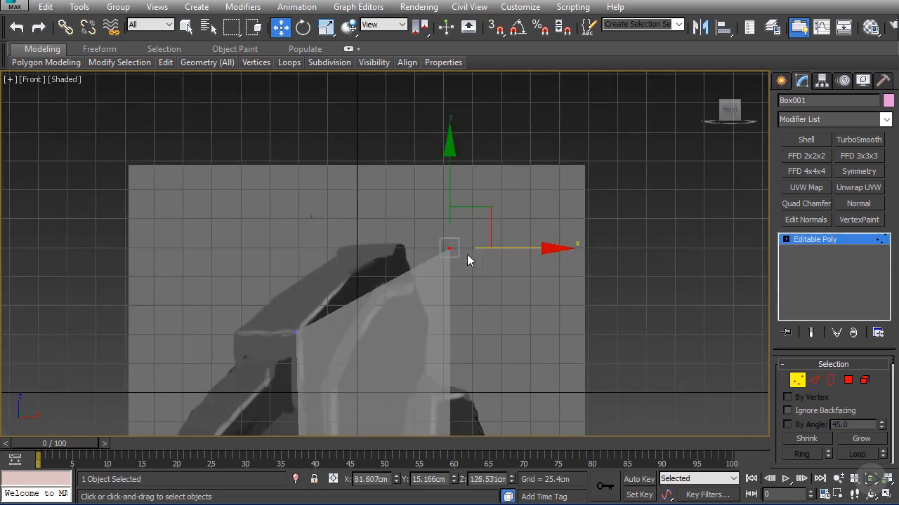
drag(475, 212, 461, 287)
middle_drag(465, 287, 463, 207)
scroll(462, 207, down, 2)
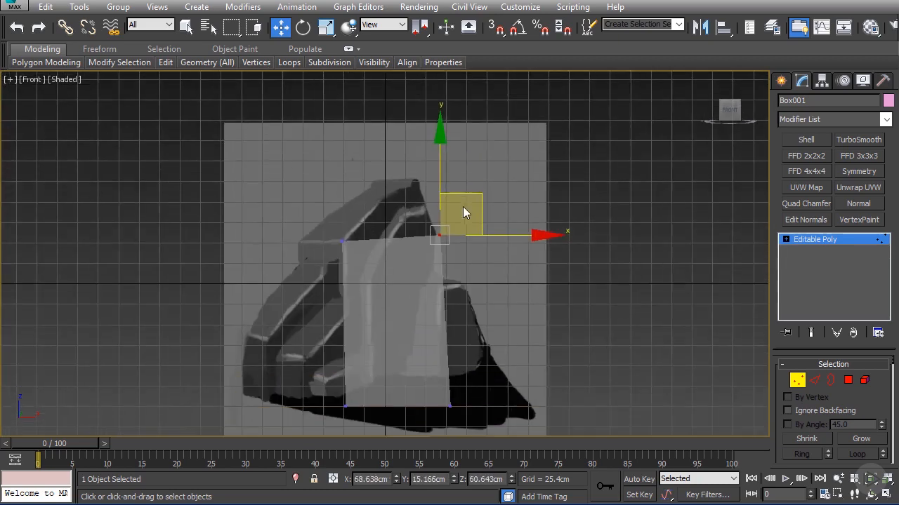
scroll(463, 206, up, 2)
drag(491, 245, 511, 243)
scroll(511, 230, down, 4)
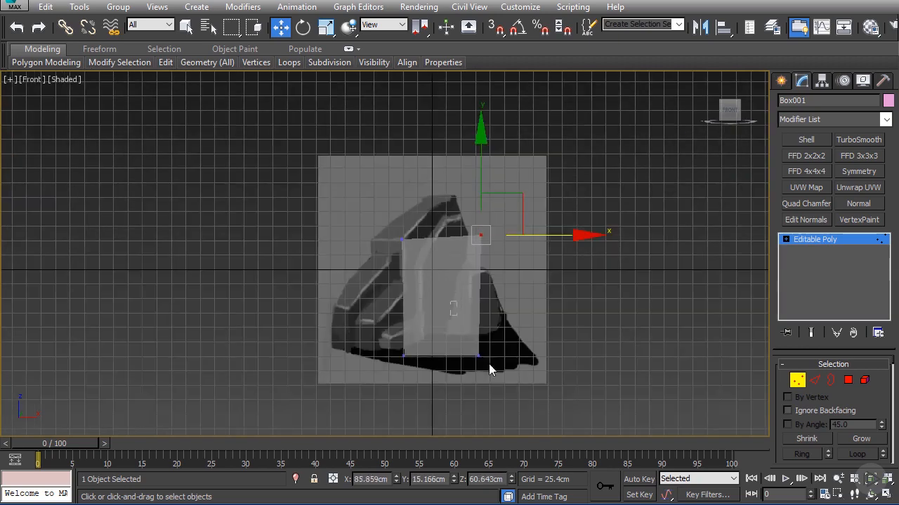
drag(489, 365, 464, 344)
drag(521, 355, 527, 356)
scroll(469, 261, up, 5)
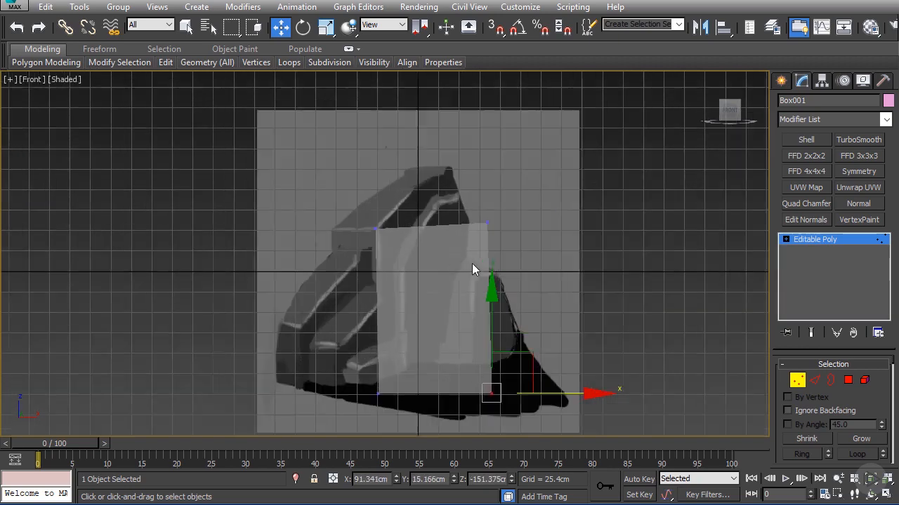
Step: Add a vertical edge loop through the box with Swift Loop and raise its upper vertices to the rock's sloping top edge
mouse_move(163, 67)
click(138, 102)
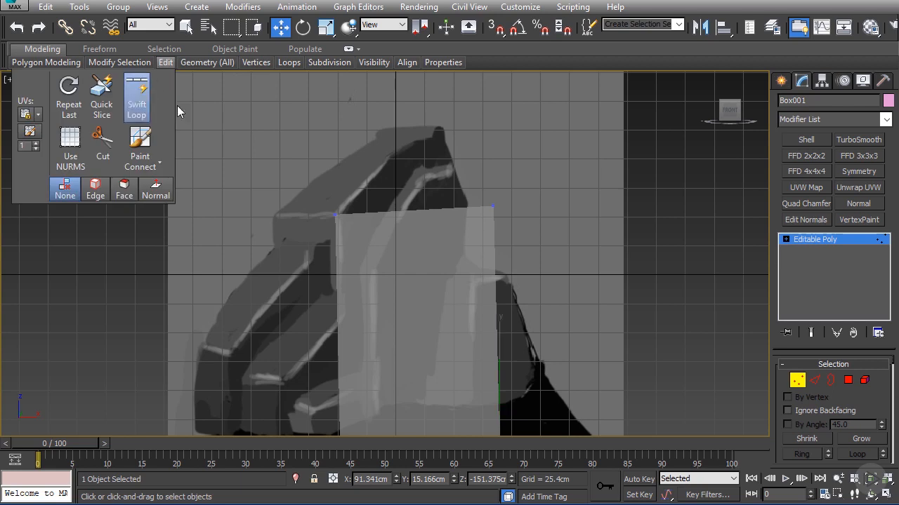
click(426, 220)
right_click(425, 215)
drag(419, 191, 420, 136)
Step: Move the top-right vertices to about X 70 cm, Z 125 cm and the bottom-right vertices to about X 81 cm
drag(475, 218, 505, 91)
scroll(497, 175, down, 5)
middle_drag(495, 184, 479, 129)
scroll(478, 129, up, 3)
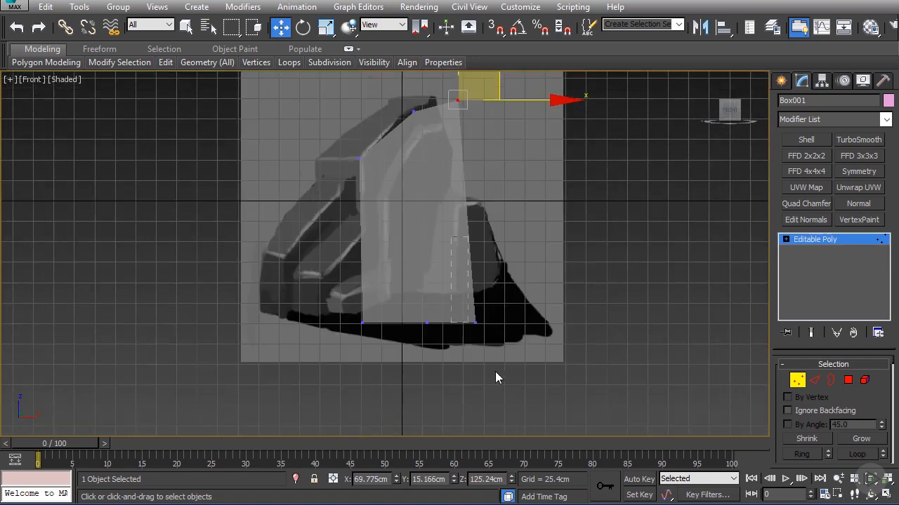
click(475, 323)
drag(413, 307, 497, 324)
Step: Select all vertices on the box's back side and move them forward to about Y 32 cm
alt+middle_drag(266, 110, 332, 113)
drag(399, 304, 398, 305)
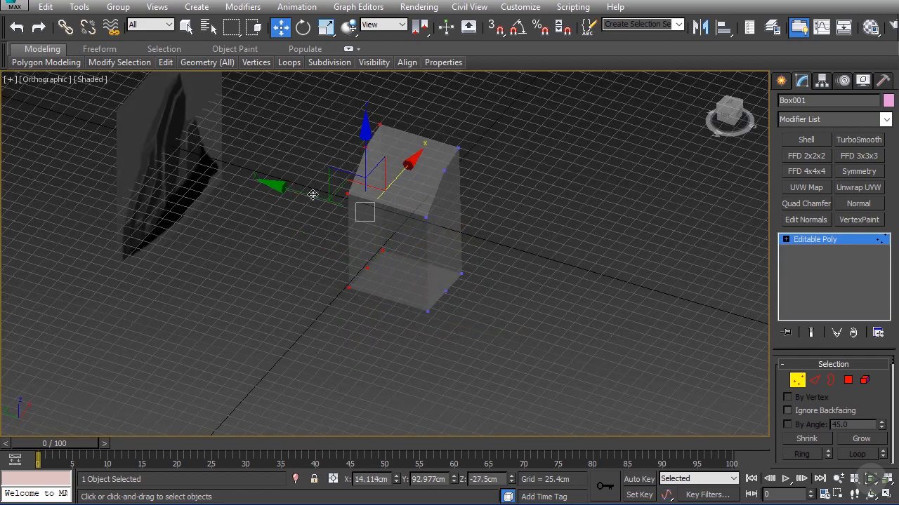
drag(311, 194, 341, 210)
key(f)
scroll(387, 239, up, 2)
scroll(386, 239, up, 5)
alt+middle_drag(365, 231, 381, 237)
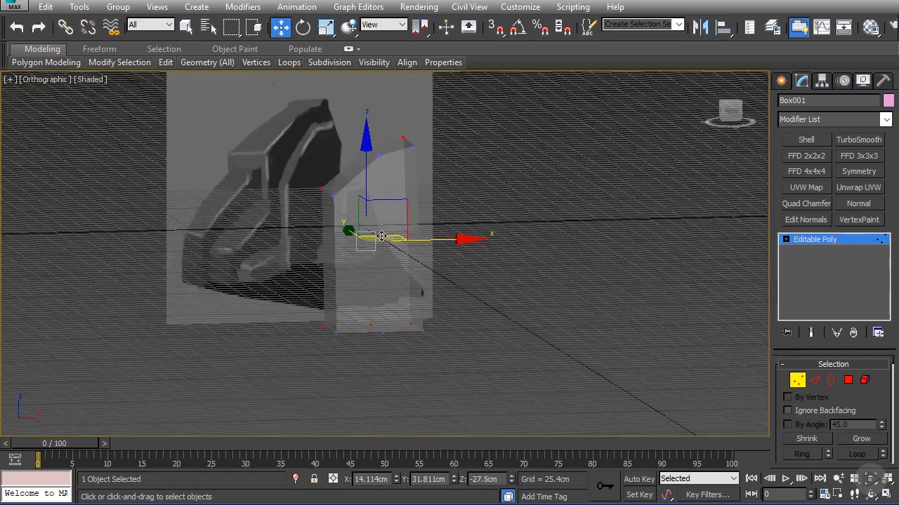
Step: Select the upper back vertices and raise them to about Z 144 cm
key(f)
scroll(380, 233, up, 2)
alt+middle_drag(274, 159, 457, 115)
key(f)
alt+middle_drag(429, 162, 431, 146)
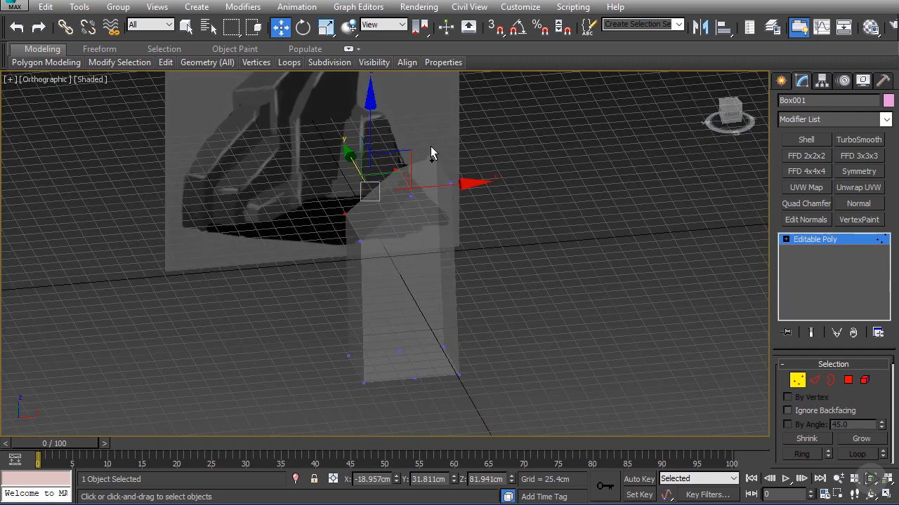
ctrl+drag(431, 147, 444, 162)
drag(390, 127, 383, 97)
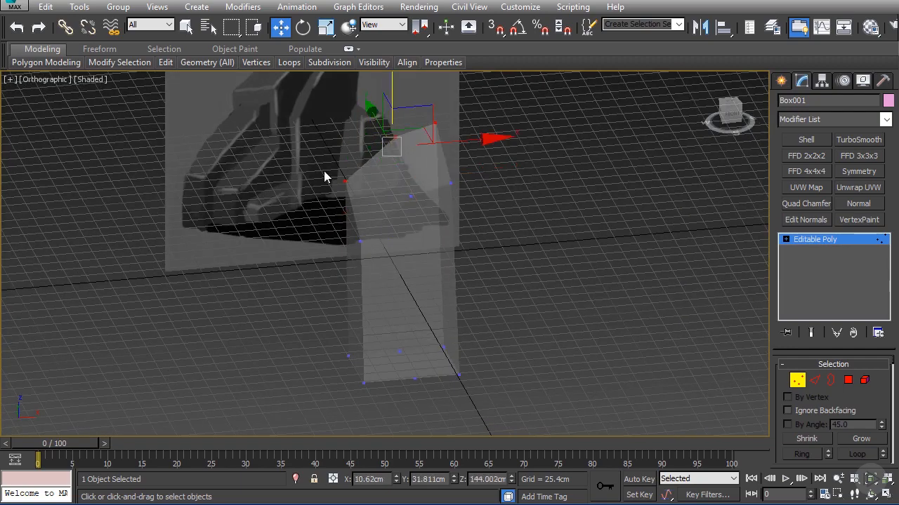
Step: Move the back-left vertices out to about X -73 cm, then place the upper one at about X -93 cm, Z 57 cm
click(344, 182)
ctrl+click(348, 356)
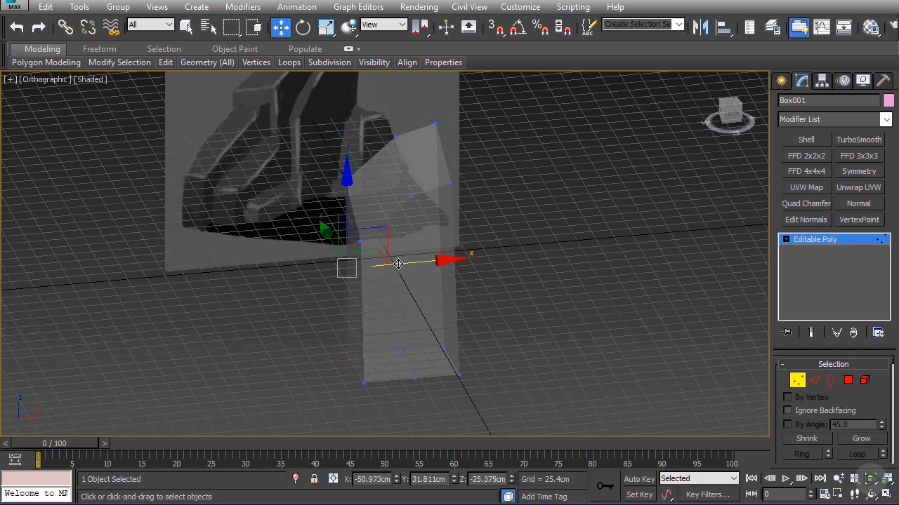
key(f)
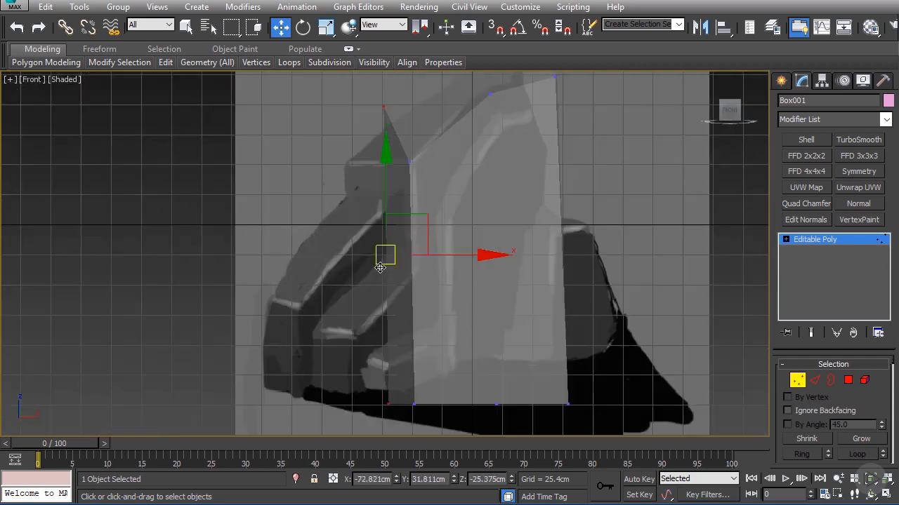
click(384, 107)
middle_drag(414, 99, 426, 145)
drag(429, 124, 410, 171)
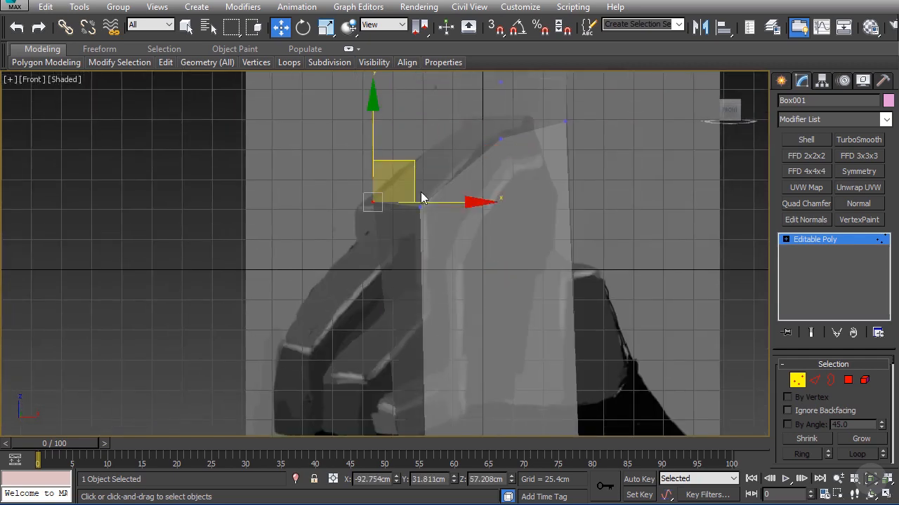
Step: Move the bottom-left back vertex outward to about X -103 cm
scroll(421, 193, down, 2)
middle_drag(421, 193, 424, 126)
drag(389, 309, 418, 314)
middle_drag(419, 302, 401, 376)
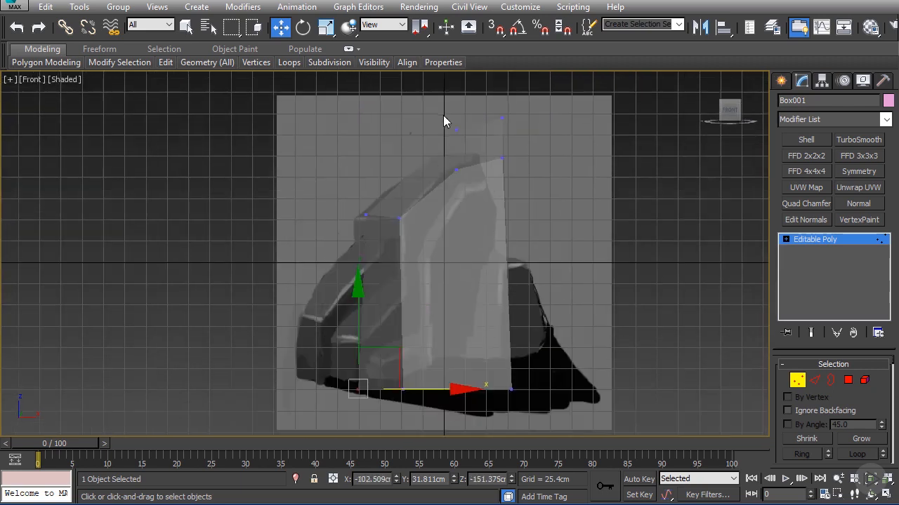
Step: Move the two top back vertices down and left to the rock's peak, then shift the right one outward
drag(443, 136, 511, 114)
drag(477, 81, 520, 144)
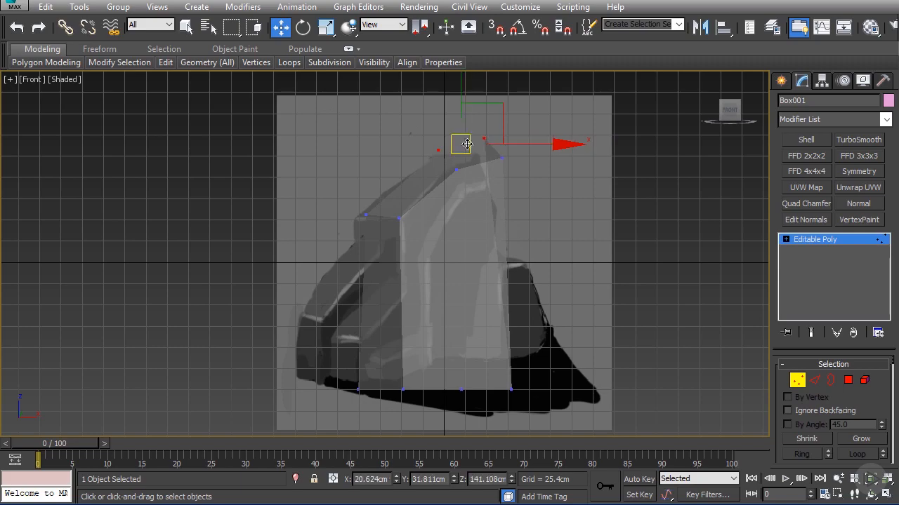
drag(465, 153, 525, 148)
Step: Move the bottom-right back vertex outward to about X 103 cm and check the shape with see-through briefly off
alt+middle_drag(530, 345, 531, 329)
click(510, 363)
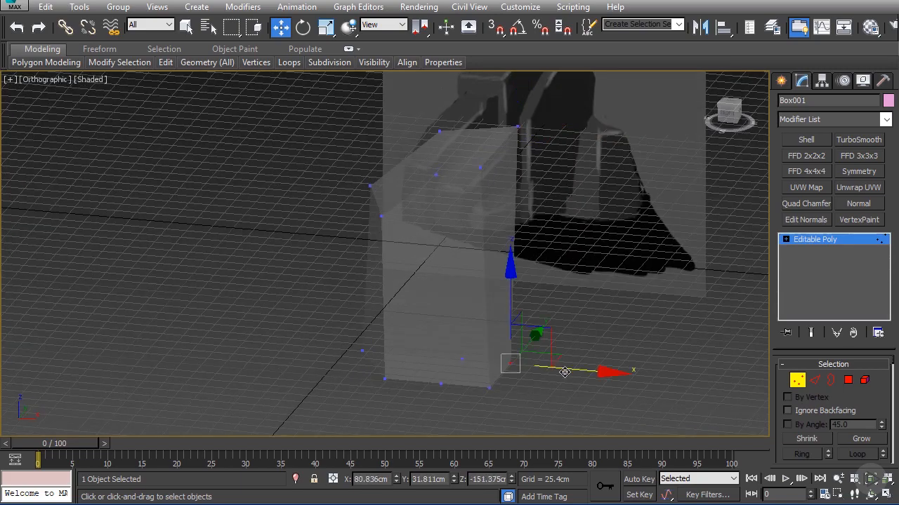
drag(564, 372, 582, 373)
key(f)
middle_drag(407, 245, 547, 294)
key(alt+x)
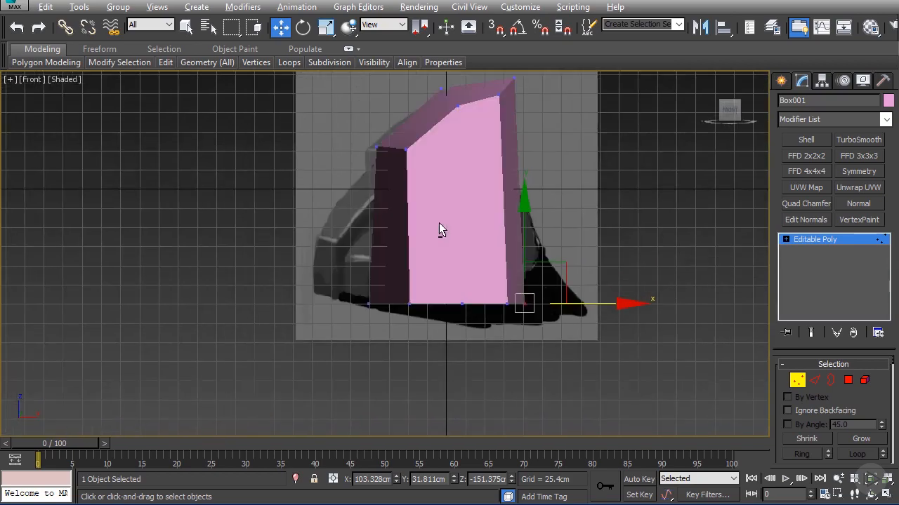
key(alt+x)
alt+middle_drag(435, 207, 444, 214)
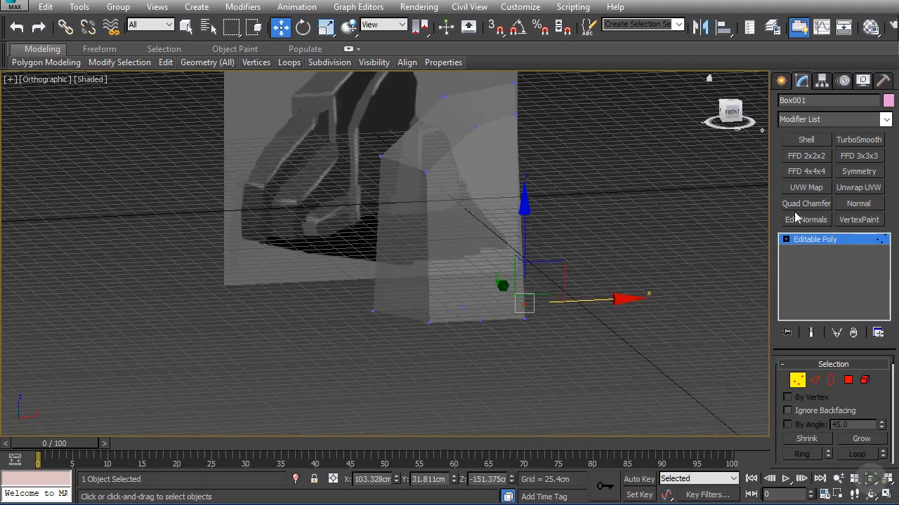
Step: Draw a second box about 123 cm long and 122 cm wide over the rock's lower-left part in the front view
click(781, 81)
click(806, 170)
key(f)
key(alt+x)
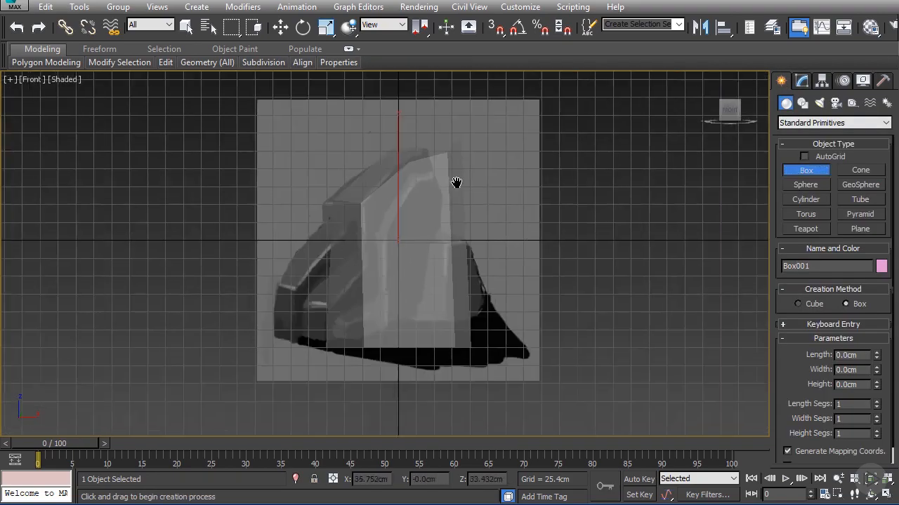
middle_drag(456, 182, 499, 135)
drag(325, 215, 411, 303)
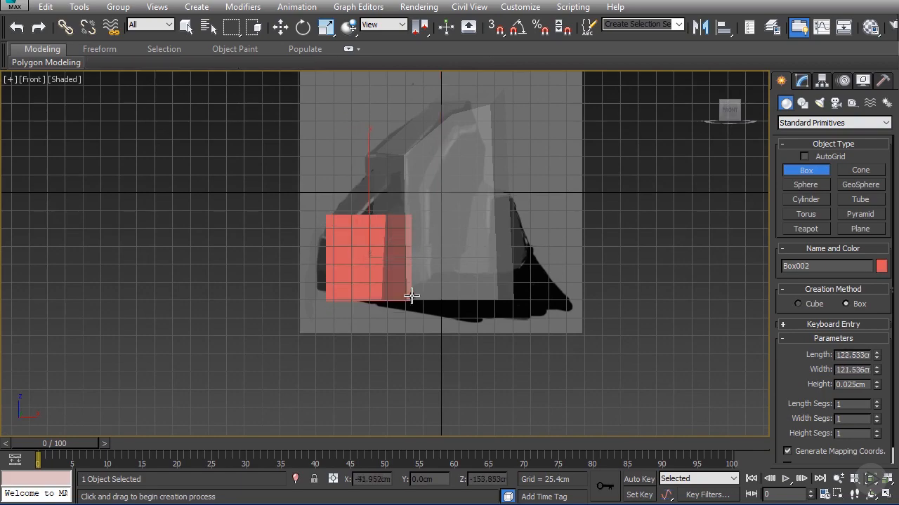
click(377, 224)
alt+middle_drag(377, 223, 368, 234)
Step: Convert the second box to an Editable Poly and move it about 53 cm toward the reference plane along the Y axis
key(w)
right_click(339, 237)
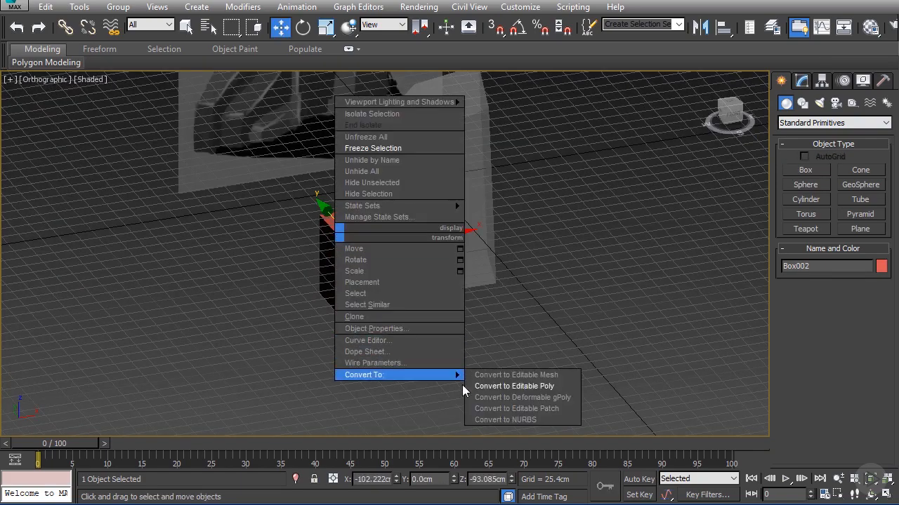
click(505, 385)
alt+middle_drag(505, 385, 268, 225)
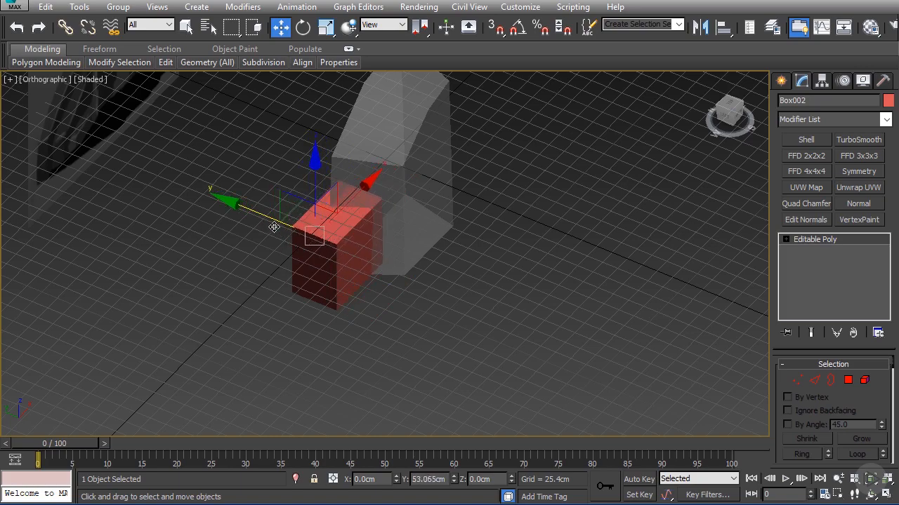
Step: Raise the second box's top-right vertices to about Z 39 cm
click(796, 380)
key(f)
key(z)
scroll(380, 240, down, 4)
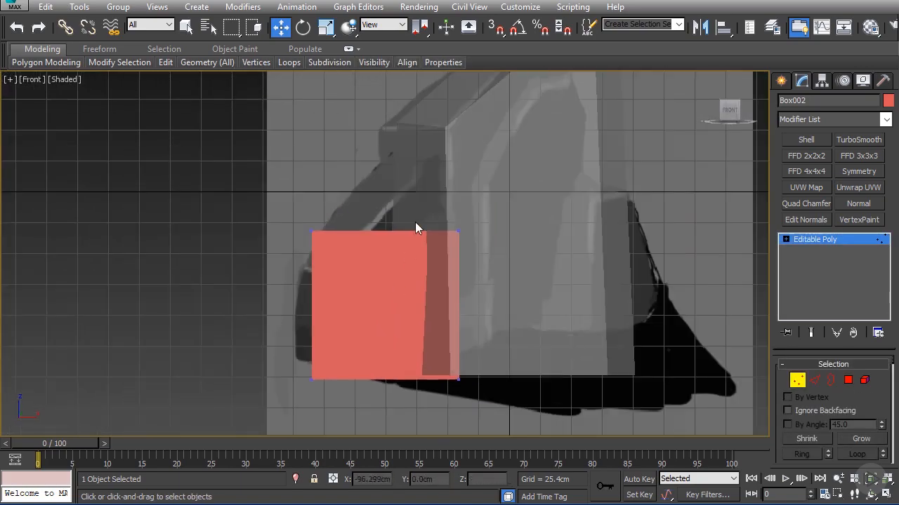
click(457, 232)
drag(463, 202, 454, 98)
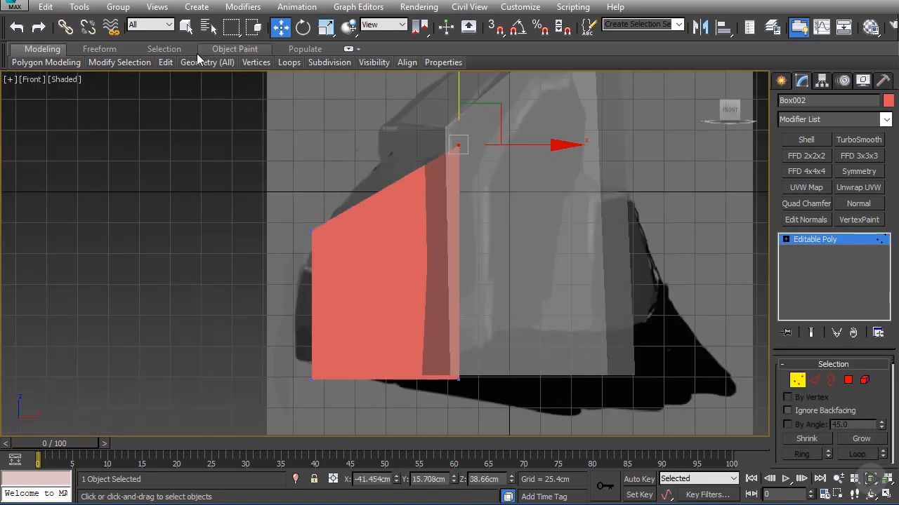
Step: Add a vertical edge loop through the second box with Swift Loop and raise its upper vertices to the rock's outline
mouse_move(159, 66)
click(137, 99)
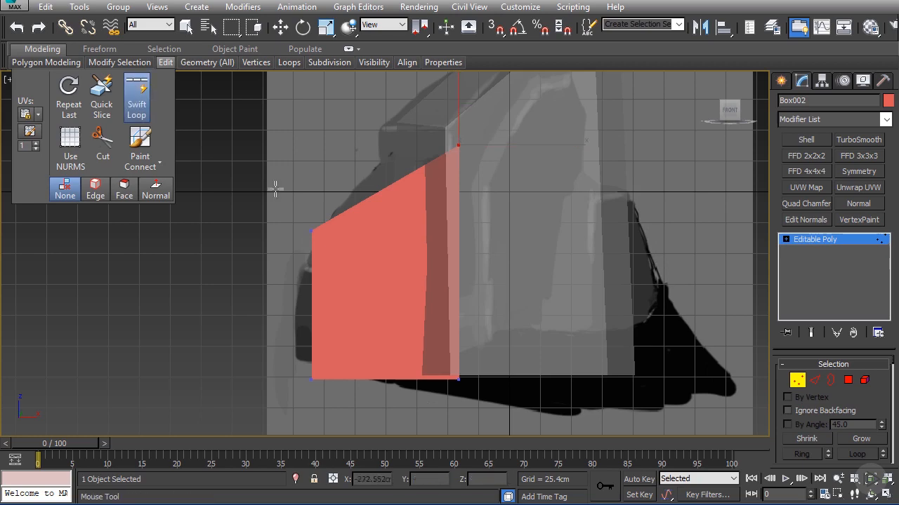
click(395, 188)
key(w)
drag(366, 150, 415, 204)
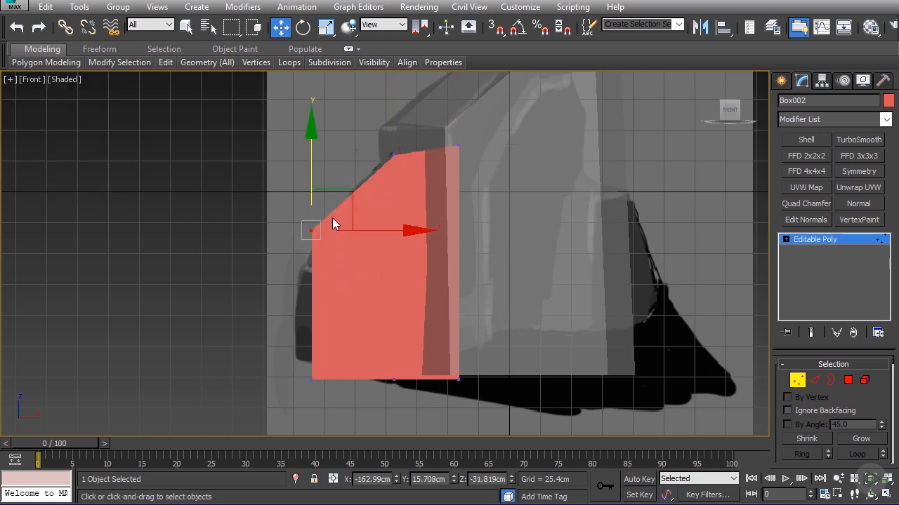
Step: Move the second box's rear vertices at its low end outward and toward the reference plane
alt+middle_drag(311, 196, 338, 321)
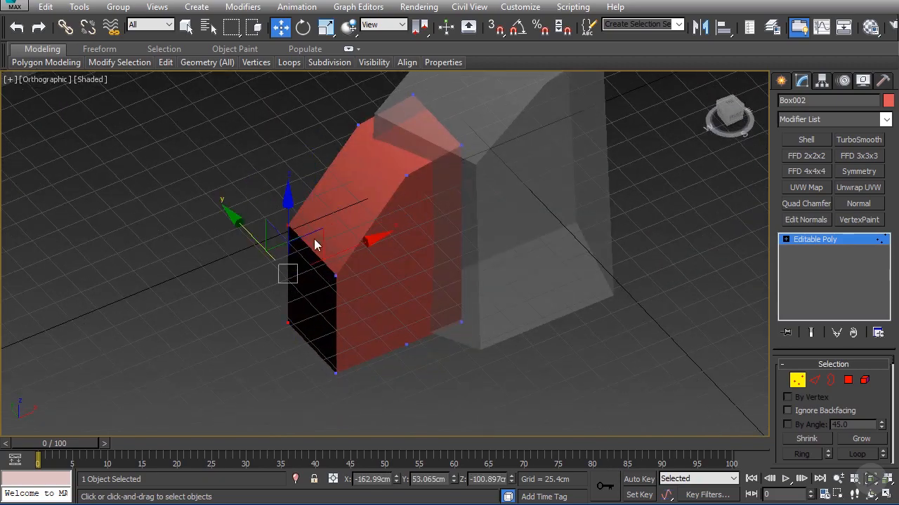
alt+middle_drag(315, 245, 530, 151)
click(825, 239)
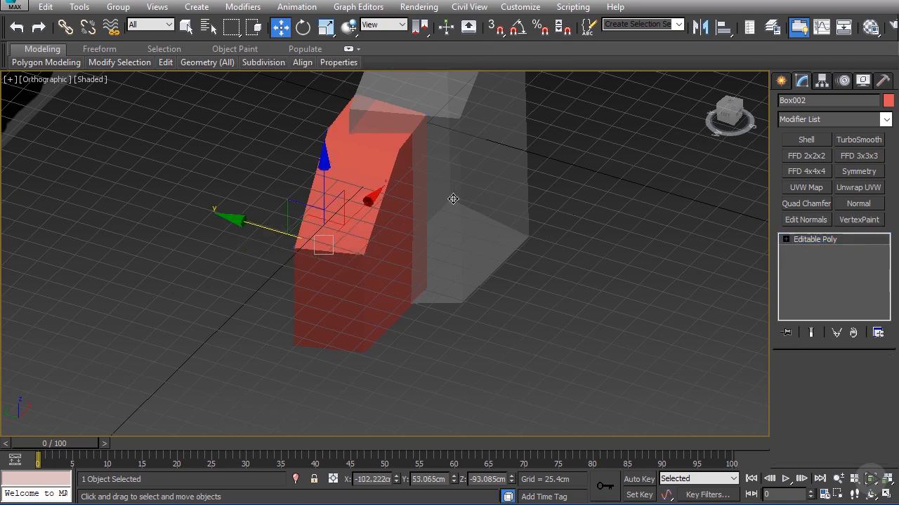
Step: Move the tall box's bottom front vertices outward along the Y axis to about Y -81 cm
click(454, 200)
key(1)
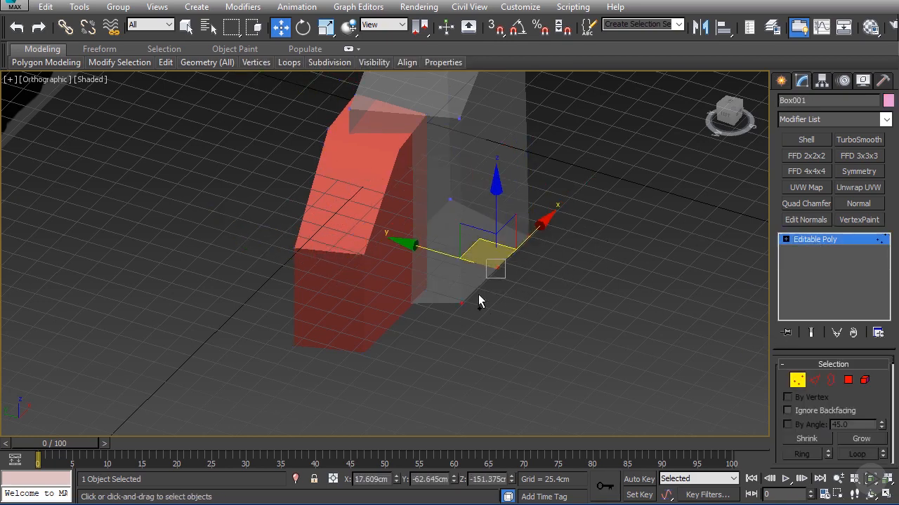
drag(437, 257, 465, 265)
scroll(463, 286, down, 5)
key(alt+x)
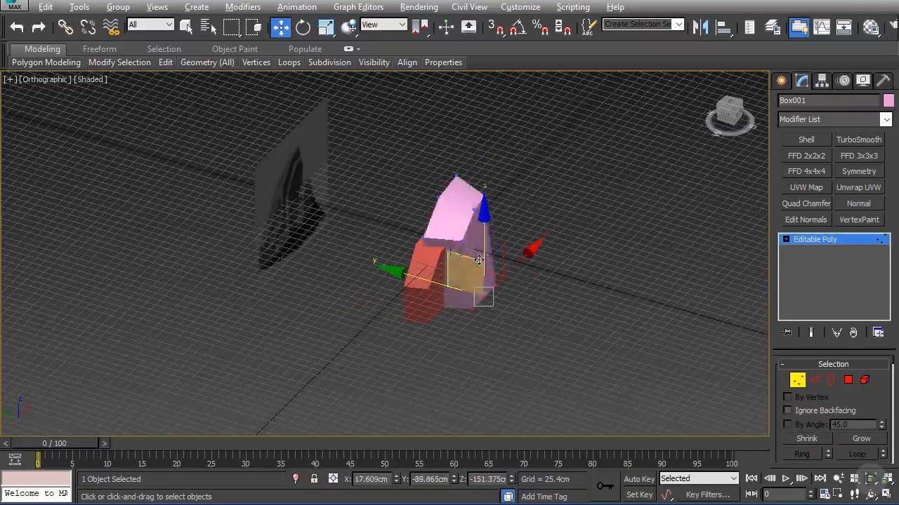
mouse_move(463, 287)
alt+middle_down()
mouse_move(535, 188)
mouse_move(450, 198)
mouse_move(497, 221)
mouse_move(459, 209)
mouse_move(474, 286)
alt+middle_up()
scroll(457, 208, up, 4)
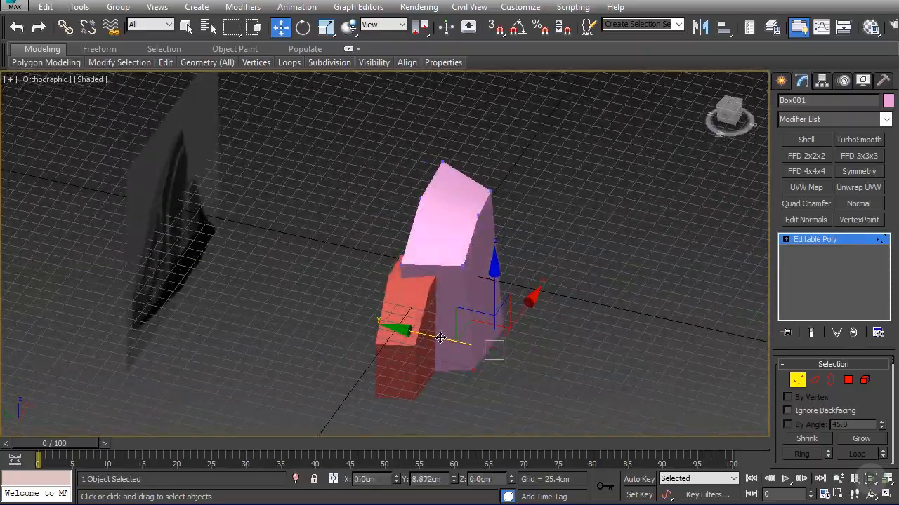
alt+middle_drag(440, 337, 491, 233)
scroll(470, 288, up, 4)
alt+middle_drag(492, 234, 517, 234)
Step: Clone the second box as one copy, offset in front of it along the Y axis to about Y 6 cm
key(f)
scroll(506, 224, down, 5)
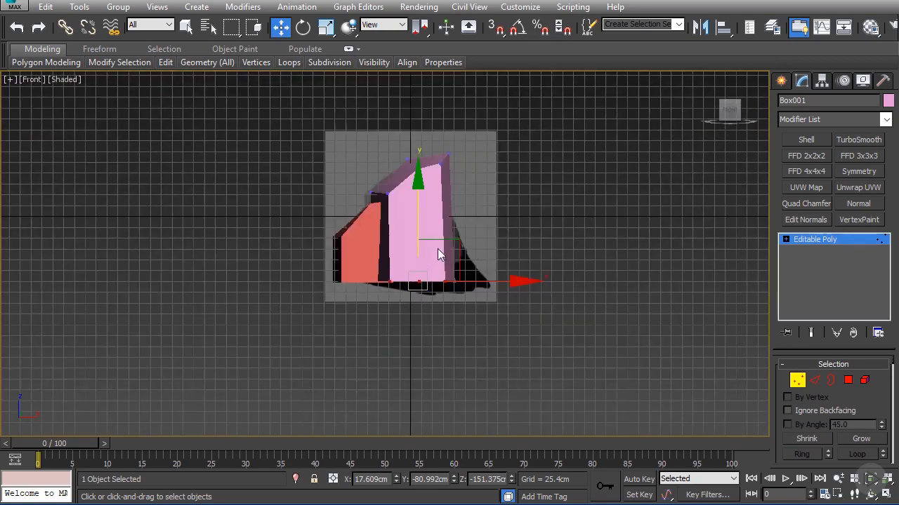
scroll(437, 245, up, 4)
key(alt+x)
middle_drag(367, 225, 442, 226)
click(373, 233)
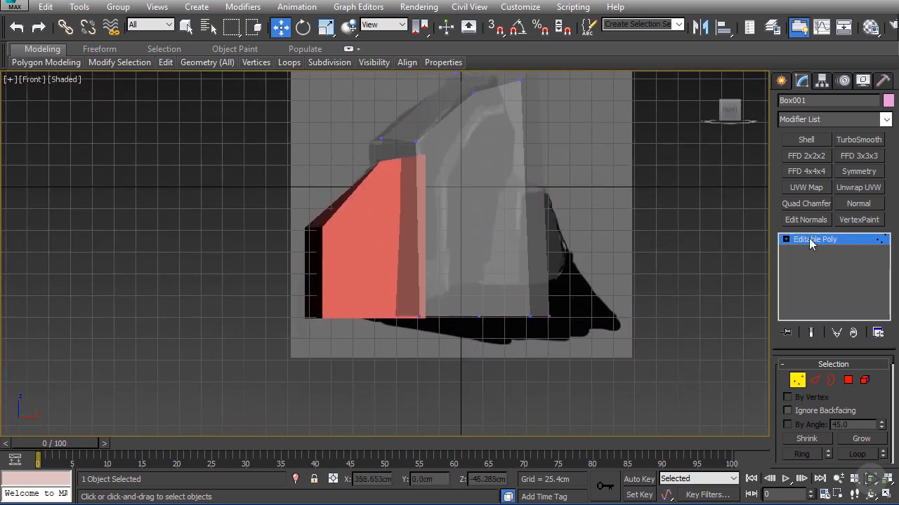
click(811, 244)
click(342, 226)
key(alt+x)
alt+middle_drag(357, 226, 361, 258)
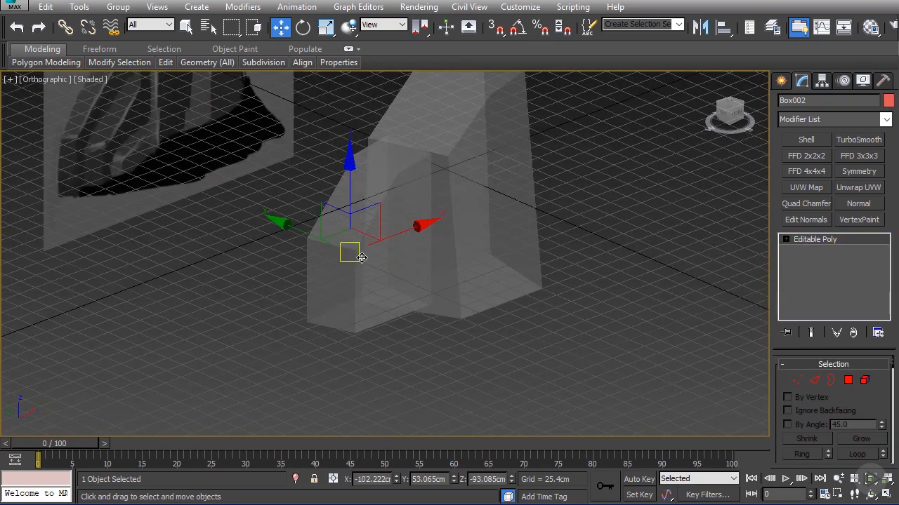
shift+drag(294, 229, 323, 240)
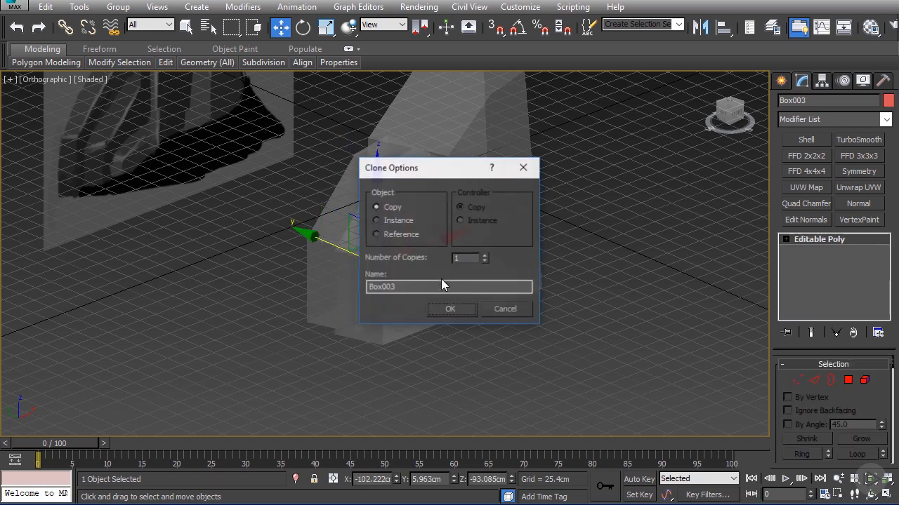
key(Return)
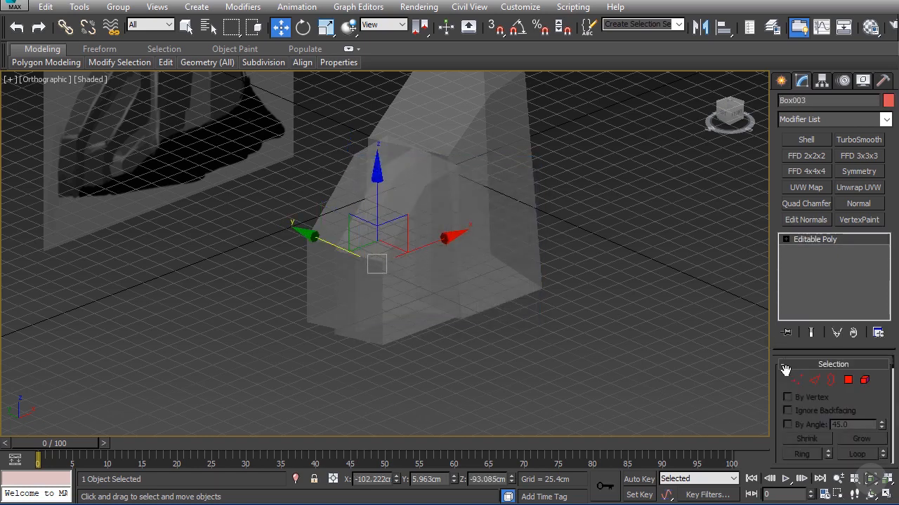
Step: Scale the cloned box down and move it against the tall box's base at about X -79 cm, Z -114 cm
key(f)
key(r)
drag(458, 258, 474, 285)
key(w)
alt+middle_drag(474, 285, 502, 295)
Step: Turn off see-through display for the tall box, the small copy and the second box
click(527, 234)
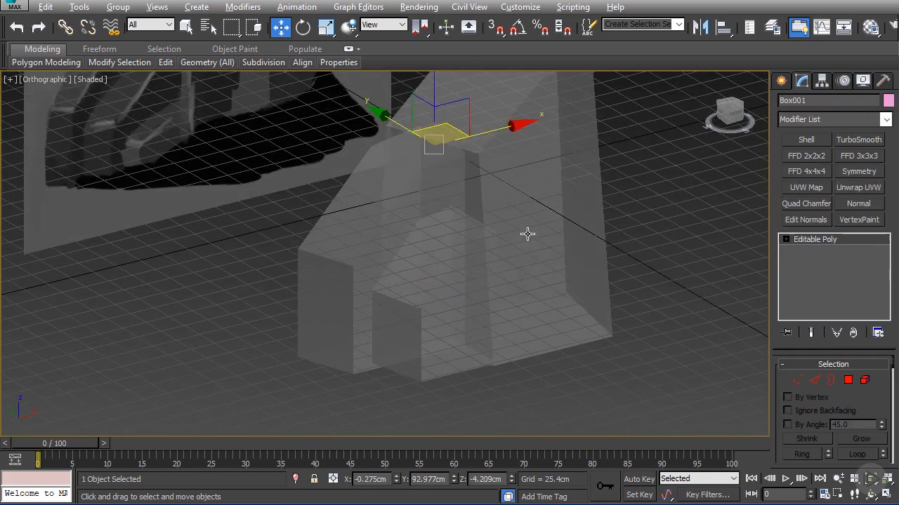
key(alt+x)
click(427, 254)
key(alt+x)
click(356, 225)
key(alt+x)
Step: Slant the small box's front by moving its upper edges back along Y and its bottom front edge to about Y -64 cm
alt+middle_drag(429, 241, 506, 194)
click(507, 193)
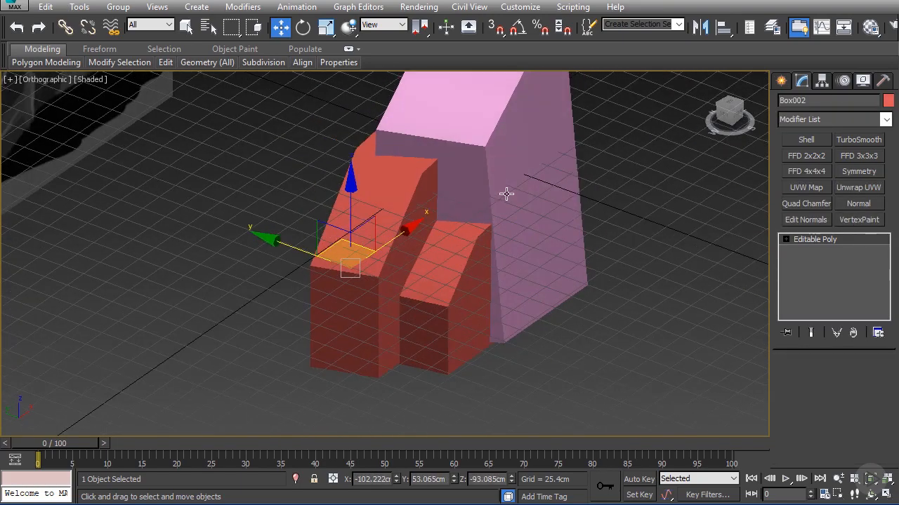
click(439, 270)
click(812, 384)
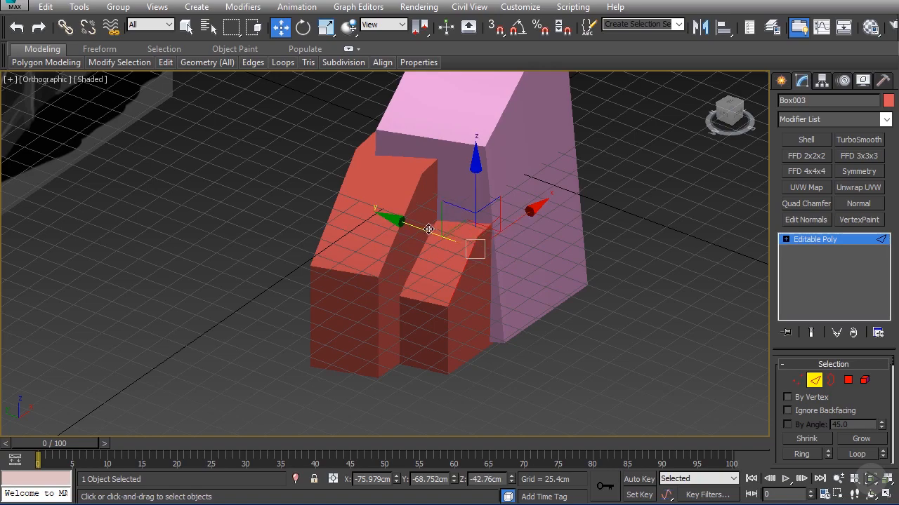
drag(428, 229, 417, 226)
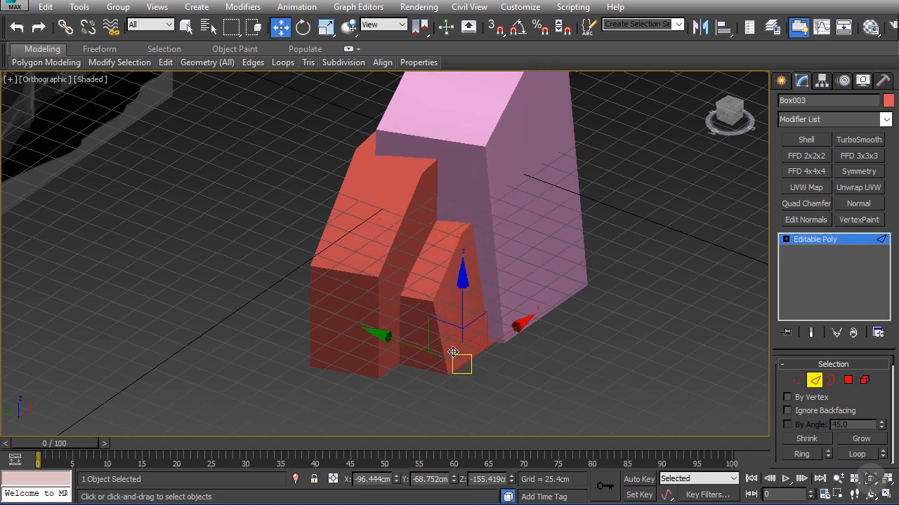
drag(400, 344, 395, 341)
scroll(398, 324, down, 5)
alt+middle_drag(397, 318, 377, 303)
scroll(370, 280, up, 4)
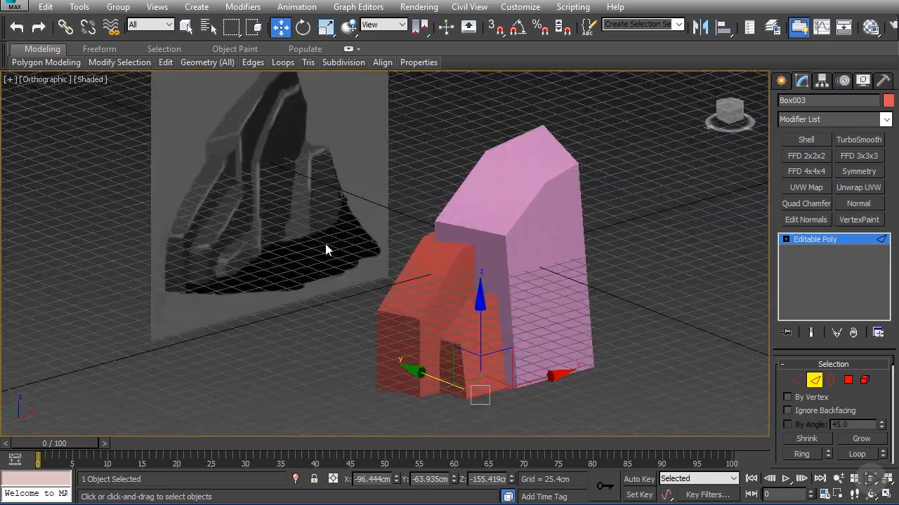
Step: Hide the viewport grid and finish edge editing on the small box
key(g)
scroll(379, 253, down, 3)
alt+middle_drag(398, 245, 354, 235)
scroll(337, 257, up, 3)
click(814, 240)
alt+middle_drag(379, 268, 393, 295)
Step: Move the second box's rear corner vertices at its low end to about X -180 cm, Y 70 cm
click(393, 295)
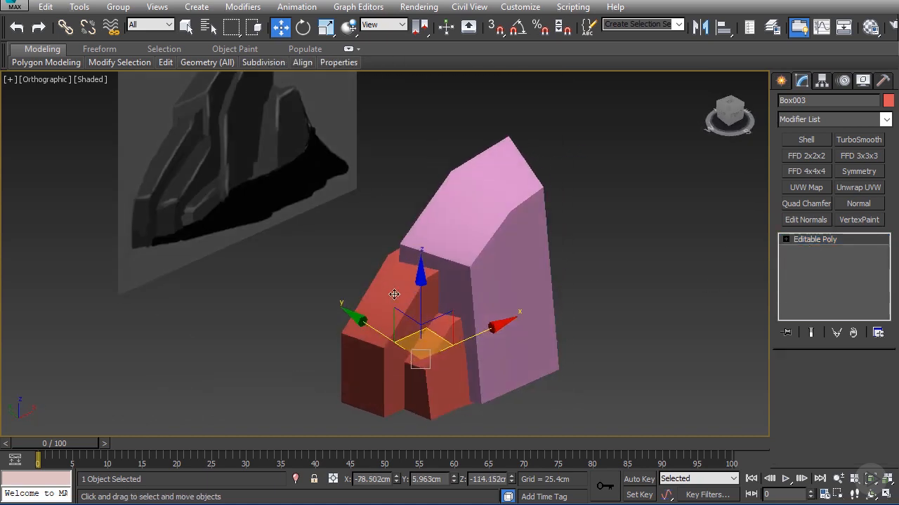
click(799, 381)
alt+middle_drag(451, 358, 340, 438)
alt+middle_drag(367, 353, 424, 273)
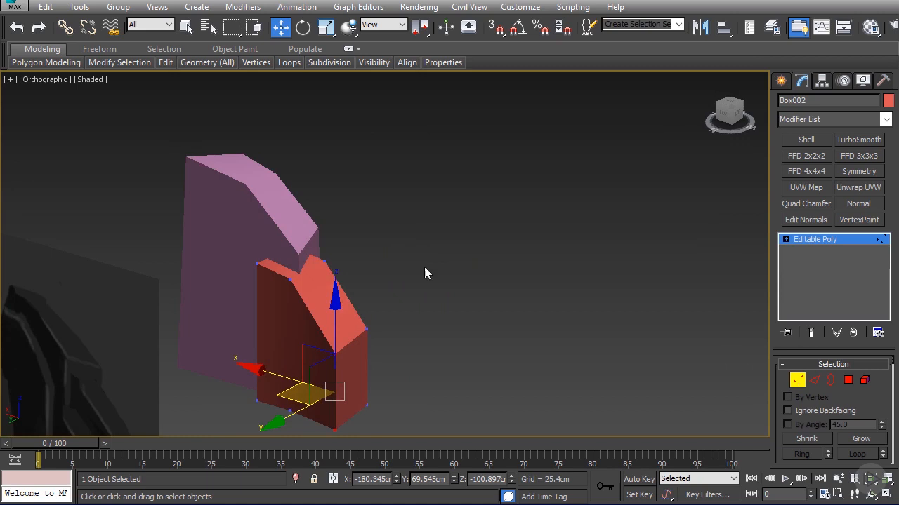
Step: Push the middle edge on the second box's rear side outward along the Y axis to about Y 66 cm
click(813, 380)
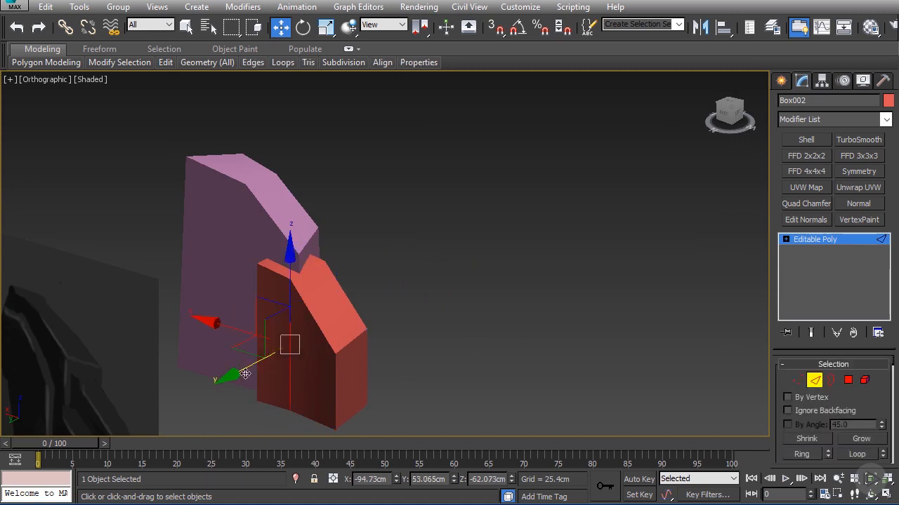
alt+middle_drag(245, 373, 294, 278)
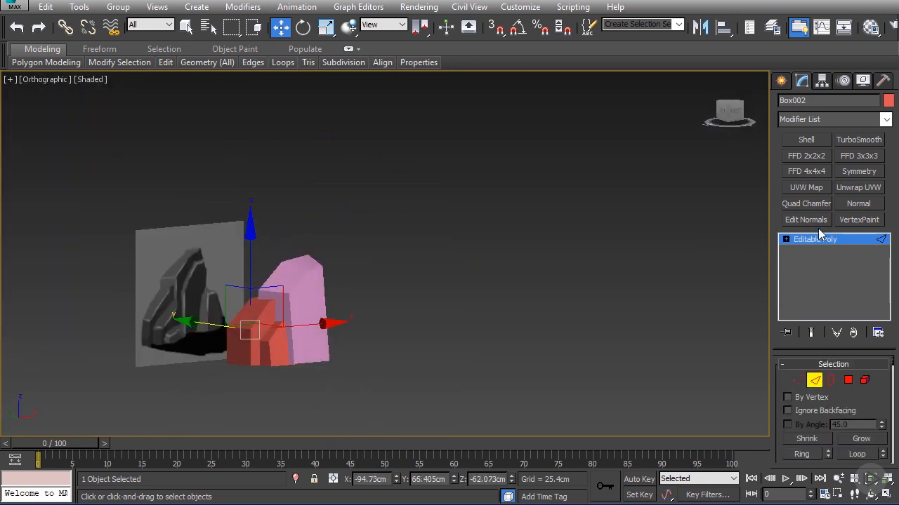
click(798, 240)
middle_drag(394, 272, 456, 223)
scroll(421, 235, up, 3)
click(325, 254)
key(z)
scroll(394, 274, down, 2)
alt+middle_drag(431, 279, 409, 273)
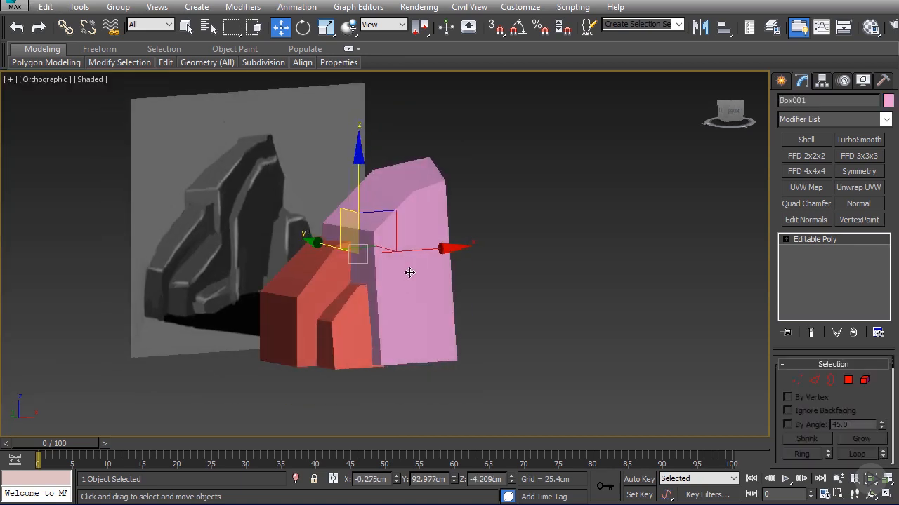
shift+drag(410, 272, 483, 290)
click(449, 307)
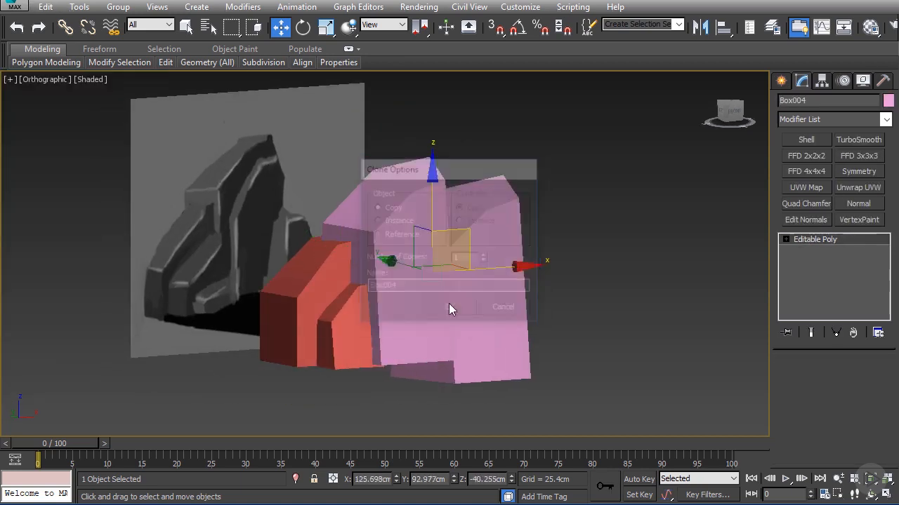
Step: Clone the second box to the other side of the tall box at about X 107 cm
click(311, 296)
key(f)
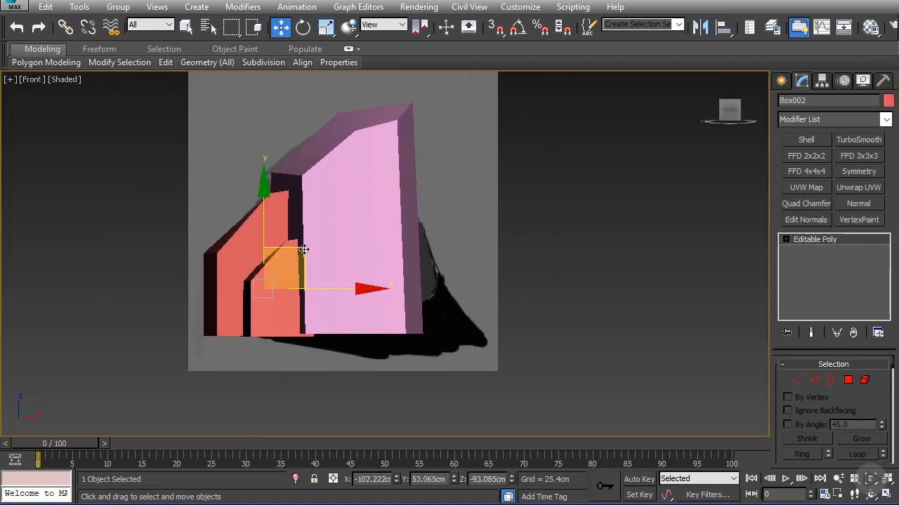
shift+drag(303, 250, 443, 250)
click(450, 306)
Step: Rotate the new copy roughly half a turn around the Z axis and move it forward to about Y -89 cm
alt+middle_drag(355, 267, 399, 285)
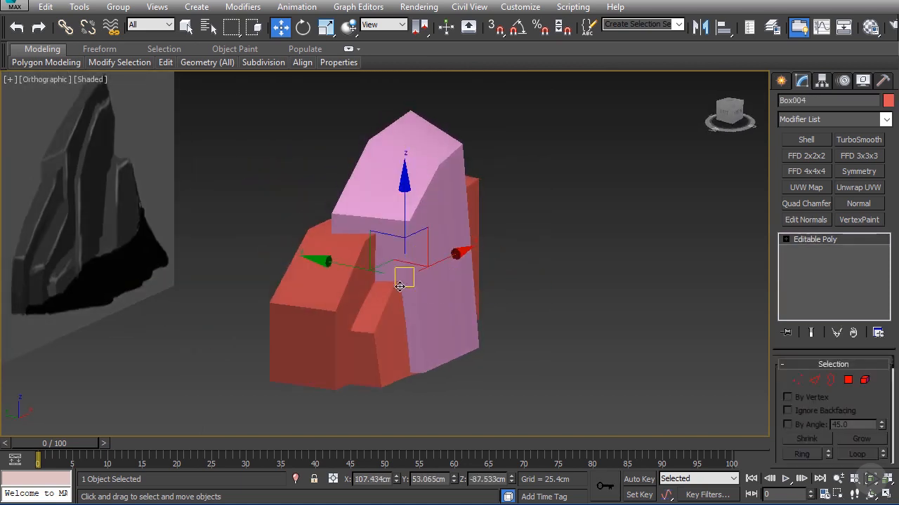
drag(356, 269, 409, 273)
key(e)
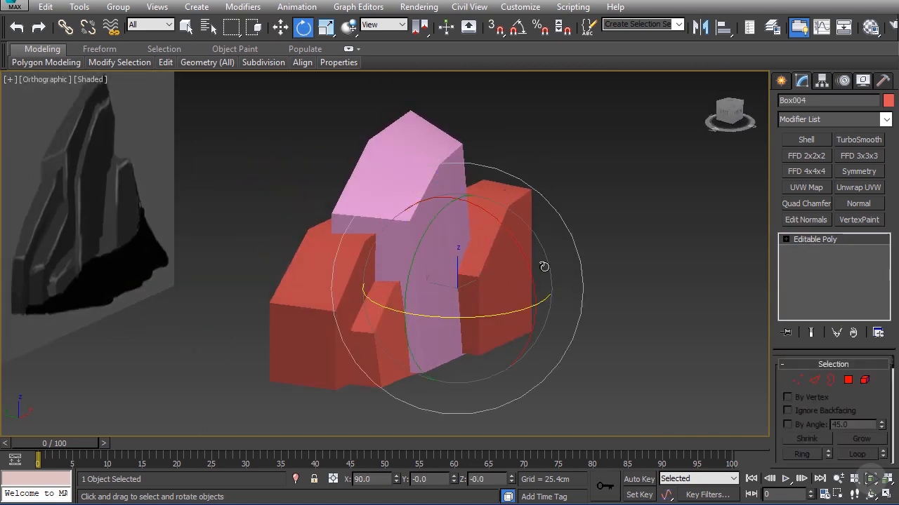
drag(484, 300, 747, 268)
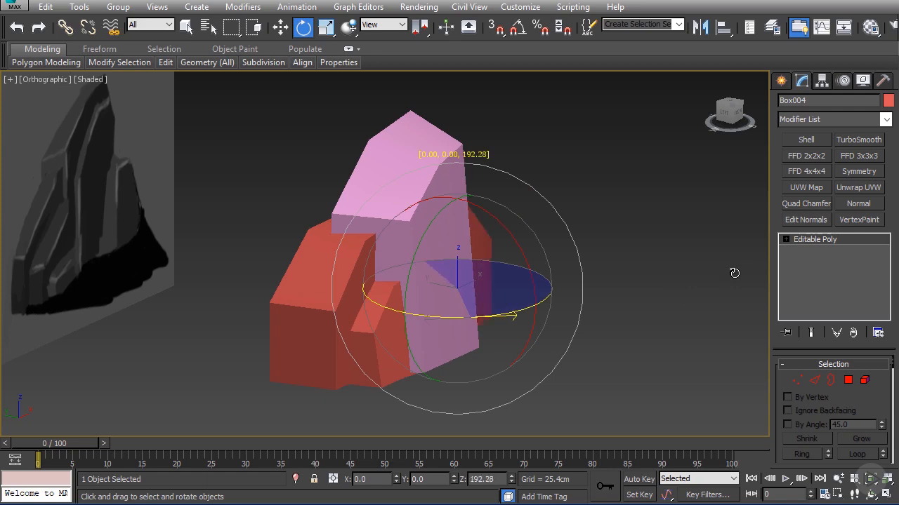
key(w)
drag(411, 281, 439, 283)
Step: Lower the rotated copy to about Z -93 cm beside the tall box
key(f)
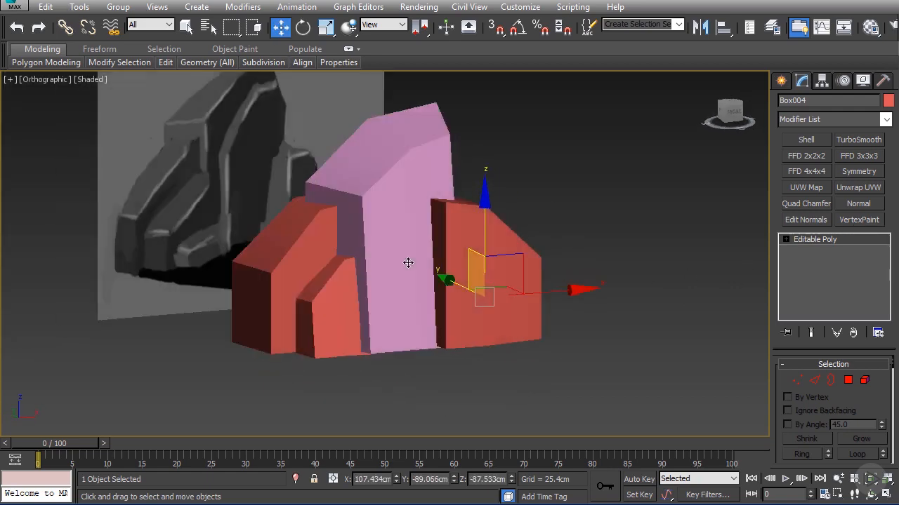
key(shift+z)
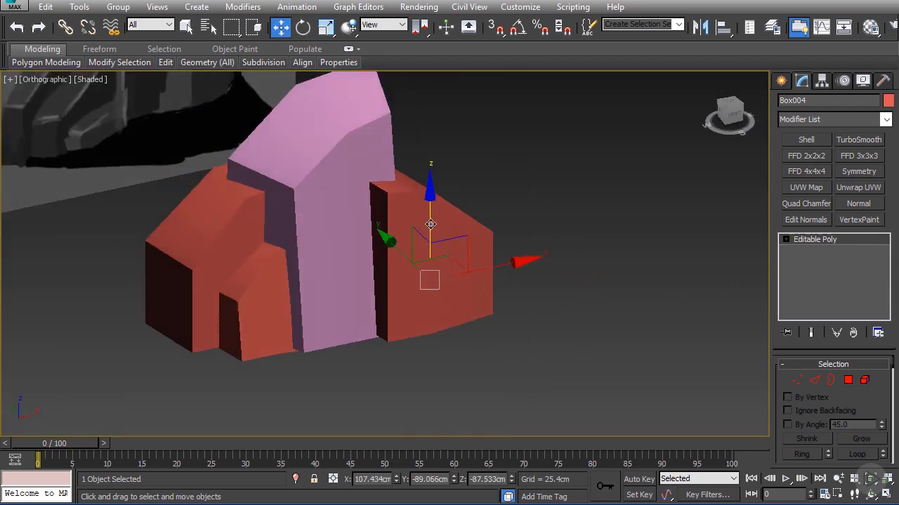
drag(430, 224, 431, 230)
key(f)
key(shift+z)
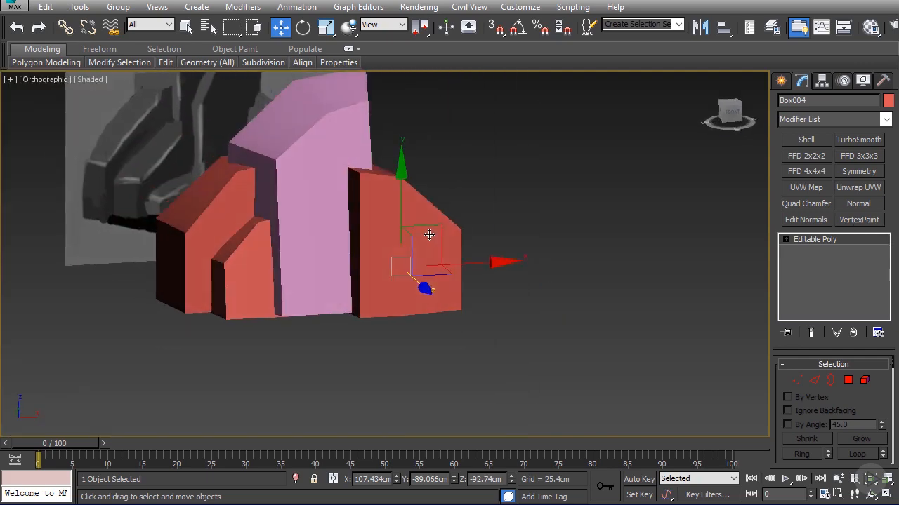
scroll(429, 235, down, 2)
middle_drag(429, 234, 407, 245)
scroll(400, 239, up, 2)
scroll(408, 245, down, 2)
alt+middle_drag(444, 273, 395, 283)
alt+middle_drag(501, 263, 509, 307)
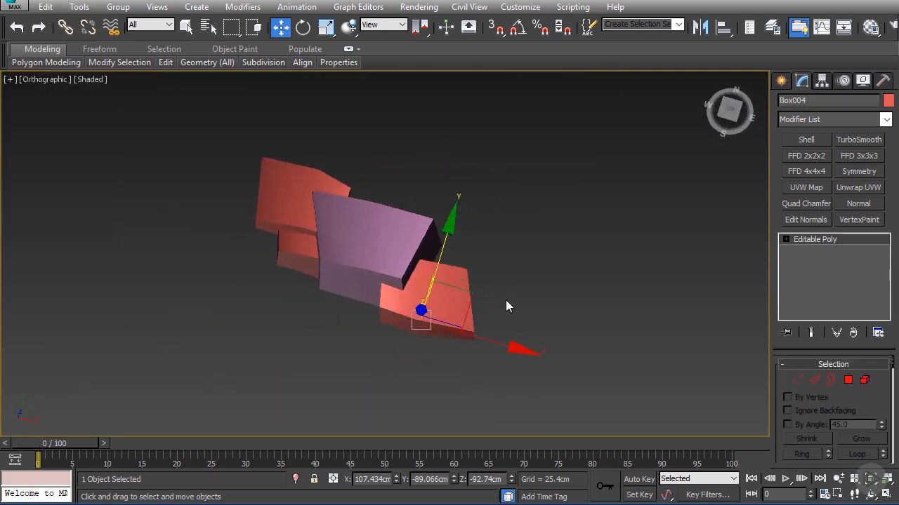
Step: In the top view, move the rotated box's rear inner vertices to about X 38 cm, Y 37 cm and its outer ones to X 202 cm, Y 5 cm
key(t)
key(1)
scroll(396, 245, down, 2)
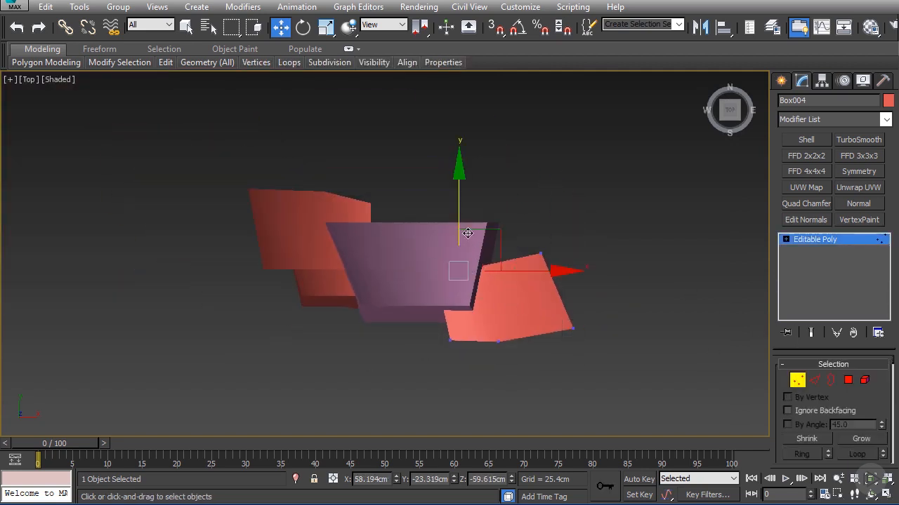
click(486, 210)
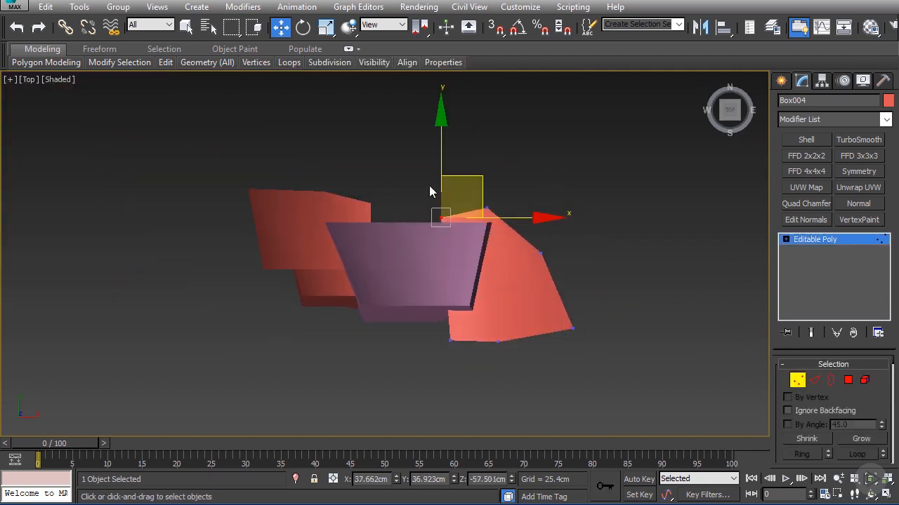
click(543, 253)
drag(584, 216, 627, 209)
alt+middle_drag(606, 231, 536, 261)
Step: In the front view, move the rotated box's inner bottom vertices sideways under the tall box to about X 20 cm
key(f)
key(z)
middle_drag(448, 277, 586, 259)
scroll(586, 259, down, 5)
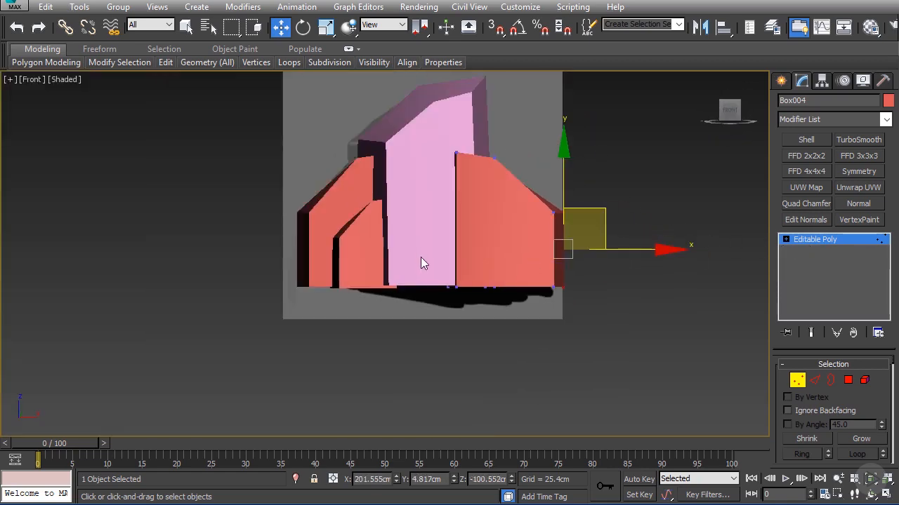
drag(430, 268, 464, 314)
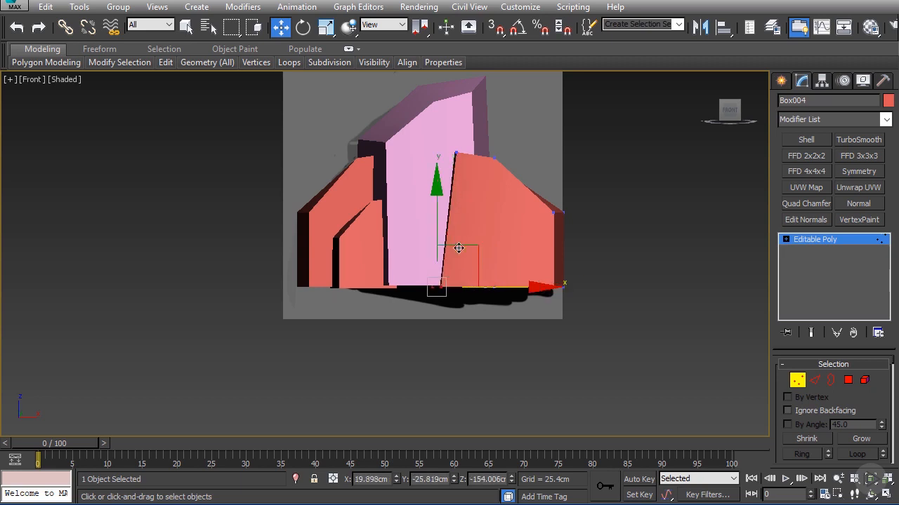
Step: Move the front polygon of the right-hand box forward to about Y -117 cm
alt+middle_drag(459, 248, 486, 262)
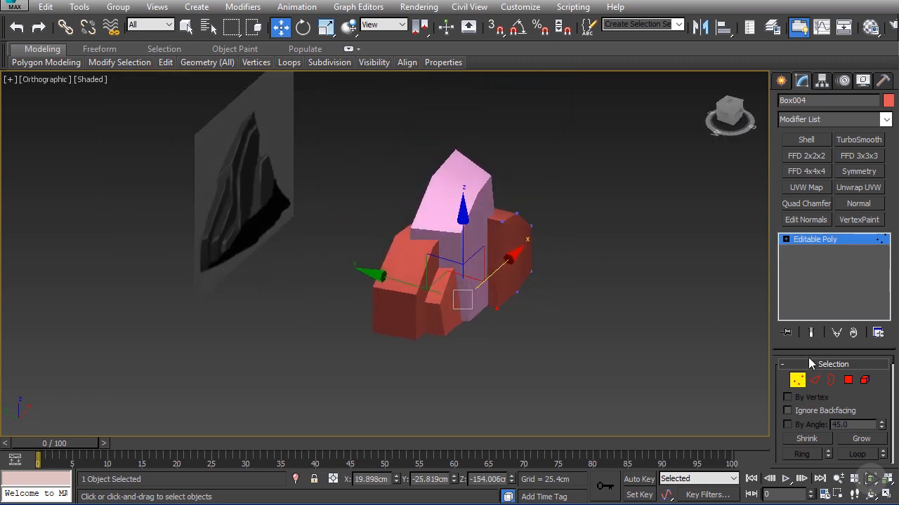
click(522, 257)
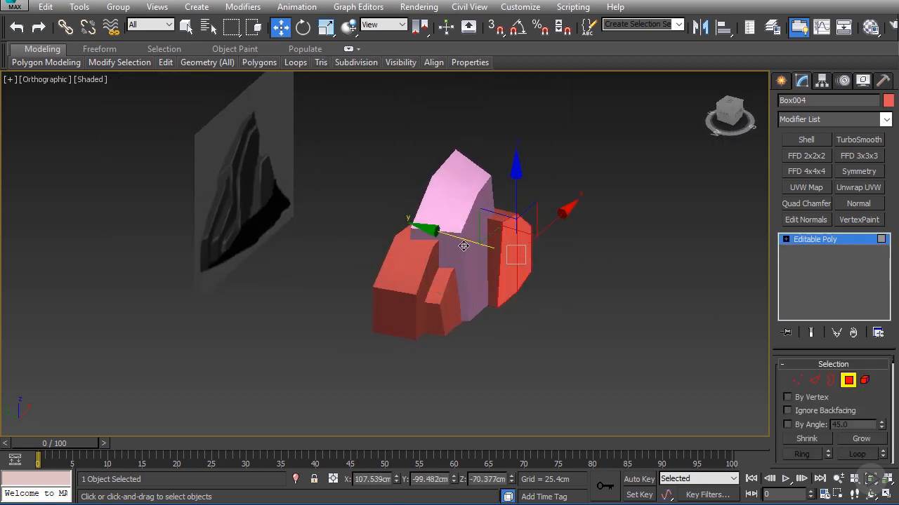
drag(463, 245, 466, 247)
scroll(462, 244, down, 3)
alt+middle_drag(461, 243, 361, 193)
scroll(426, 239, up, 4)
alt+middle_drag(427, 239, 459, 244)
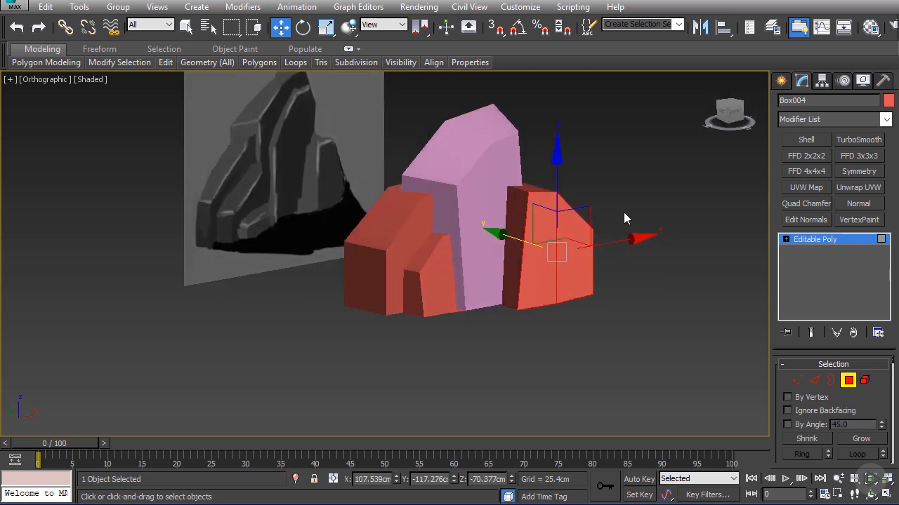
click(826, 237)
click(416, 222)
scroll(466, 202, up, 4)
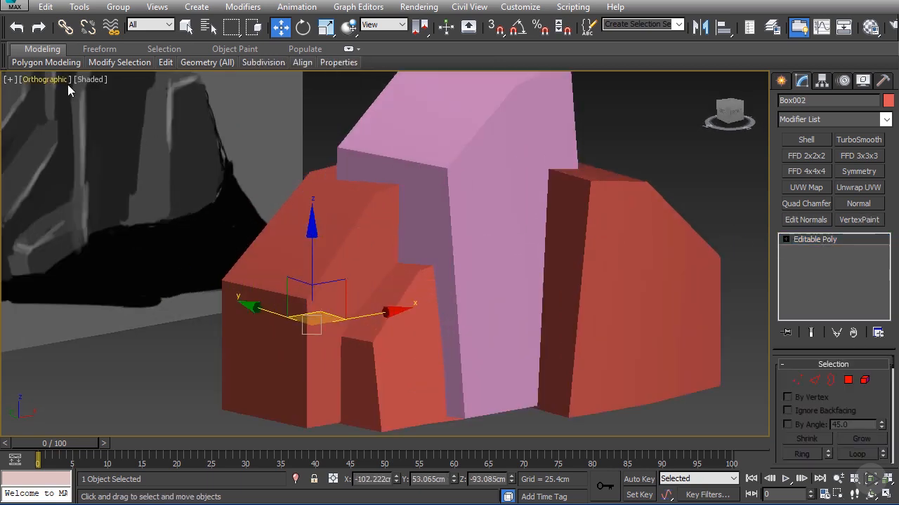
click(84, 82)
click(130, 142)
key(1)
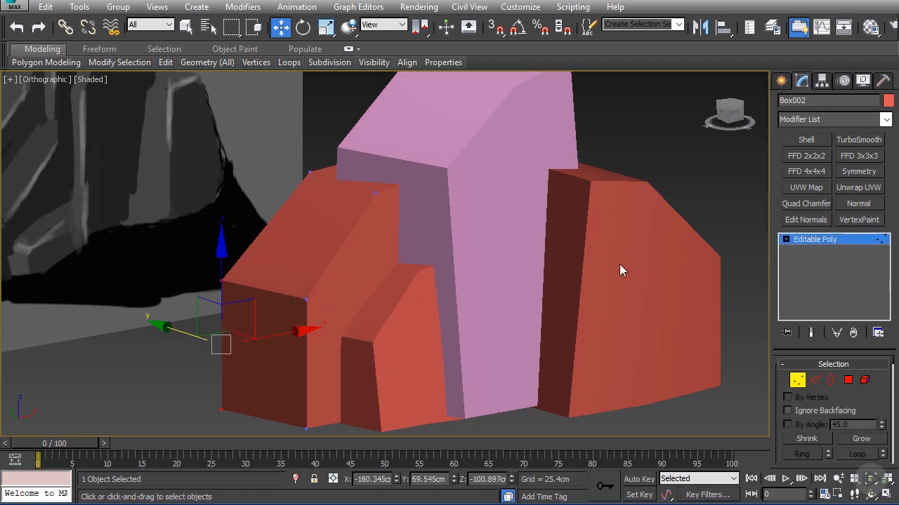
click(817, 241)
Step: Make one copy of the right-hand box and place it at about X 42 cm, Z -84 cm, in front of the pink box
click(605, 251)
scroll(601, 252, down, 2)
alt+middle_drag(594, 255, 561, 254)
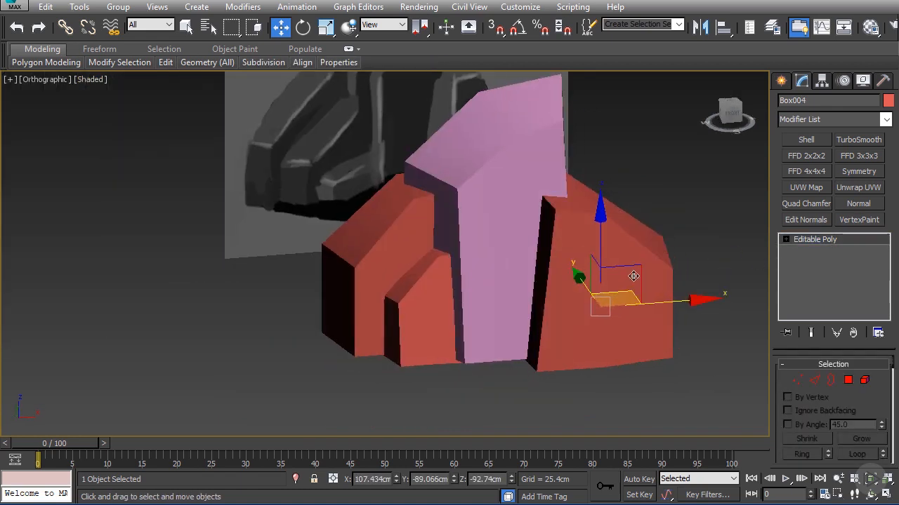
mouse_move(634, 275)
shift+mouse_down()
mouse_move(566, 250)
mouse_move(516, 249)
shift+mouse_up()
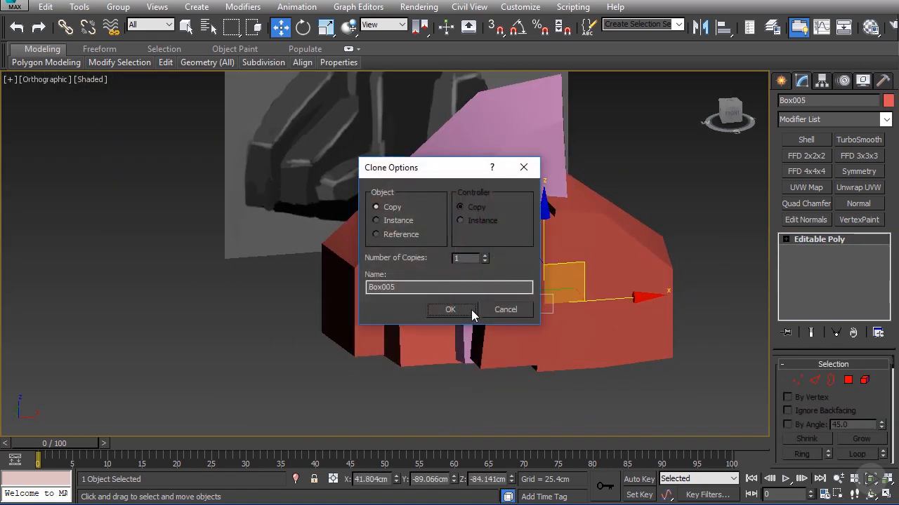
click(471, 309)
Step: Raise the copy's upper inner vertices to about Z 61 cm and make its six upper vertices planar along Y in the front view
key(1)
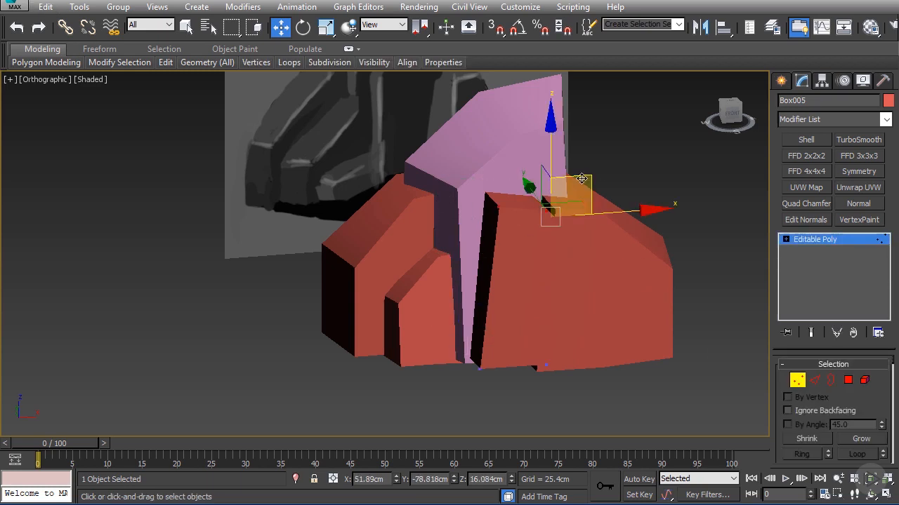
drag(582, 179, 581, 149)
key(f)
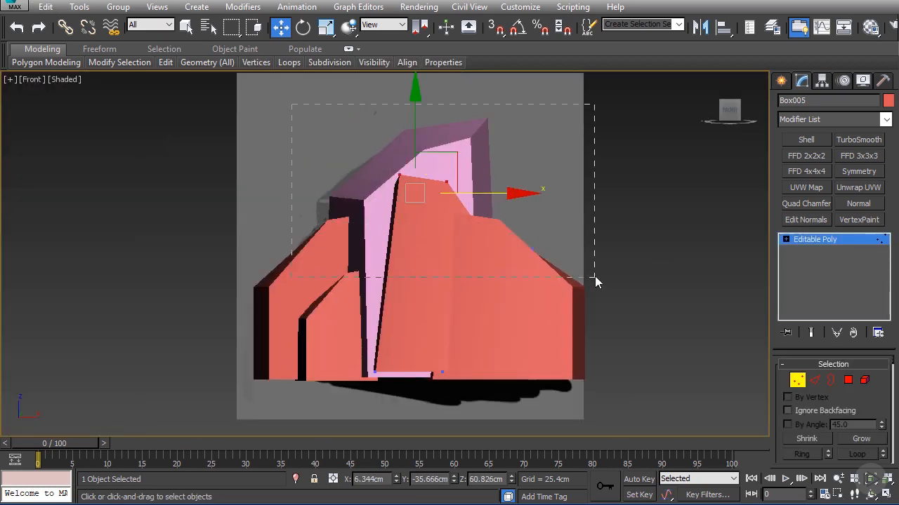
scroll(850, 408, down, 10)
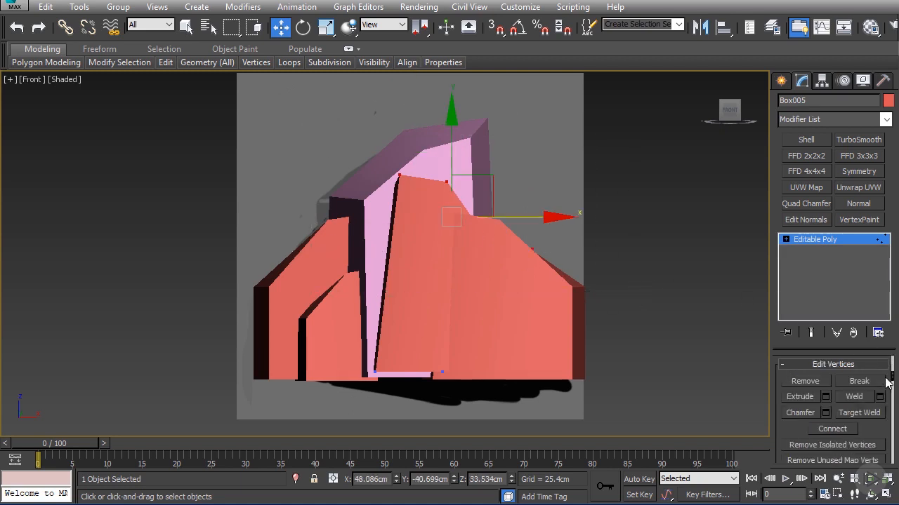
drag(773, 346, 643, 346)
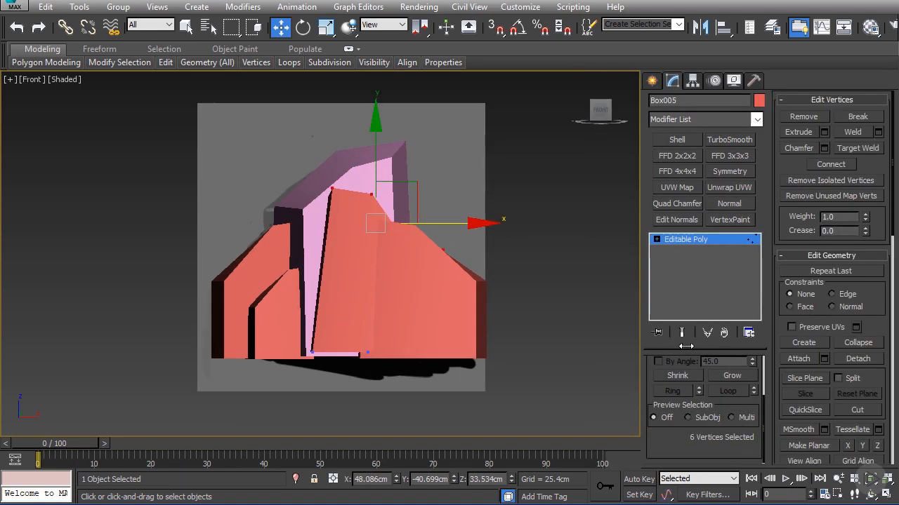
scroll(855, 376, down, 6)
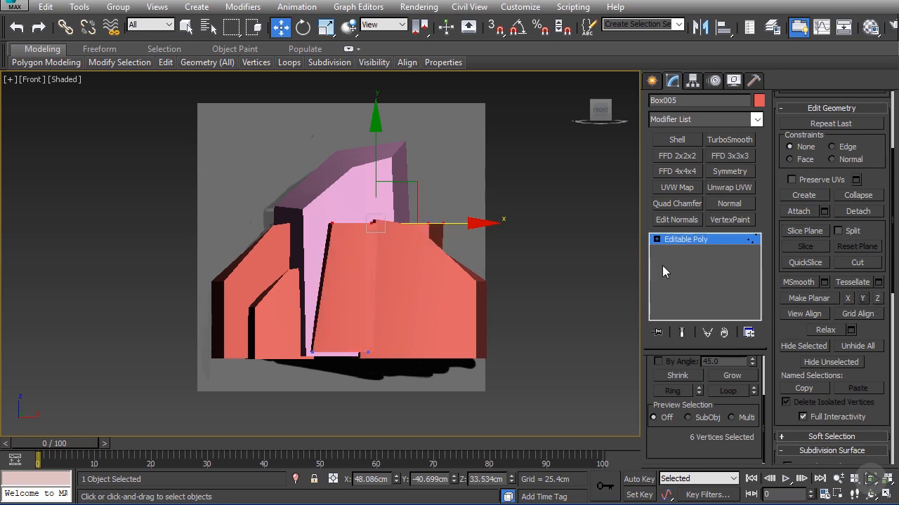
Step: Raise the copy's six flattened upper vertices to about Z 75 cm
alt+middle_drag(351, 184, 401, 205)
drag(375, 167, 370, 139)
key(f)
key(z)
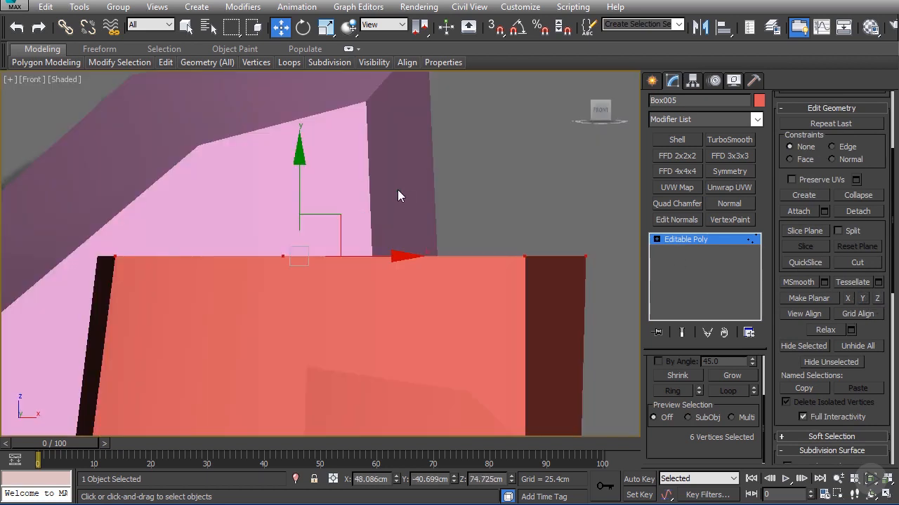
Step: Raise the copy's four outer top vertices and move its two inner top vertices to about X -18 cm, Z 60 cm
scroll(398, 189, down, 5)
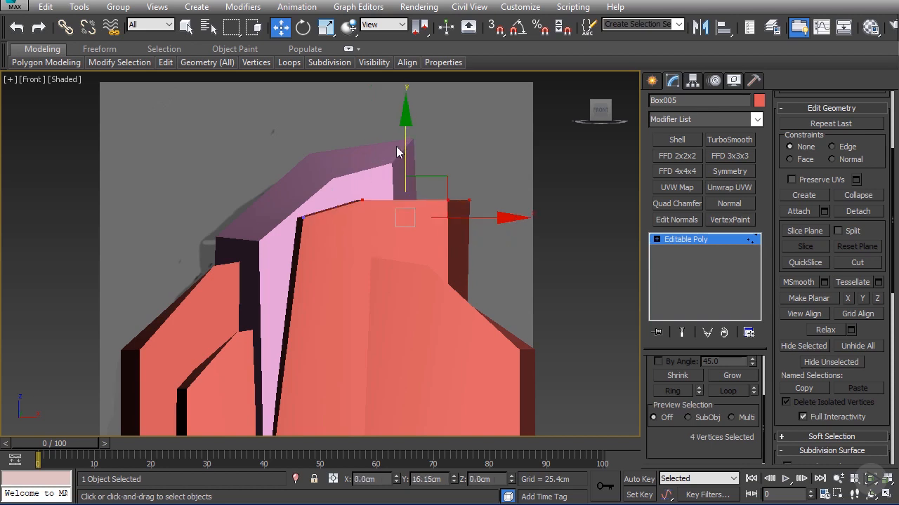
drag(314, 187, 316, 204)
scroll(362, 161, down, 4)
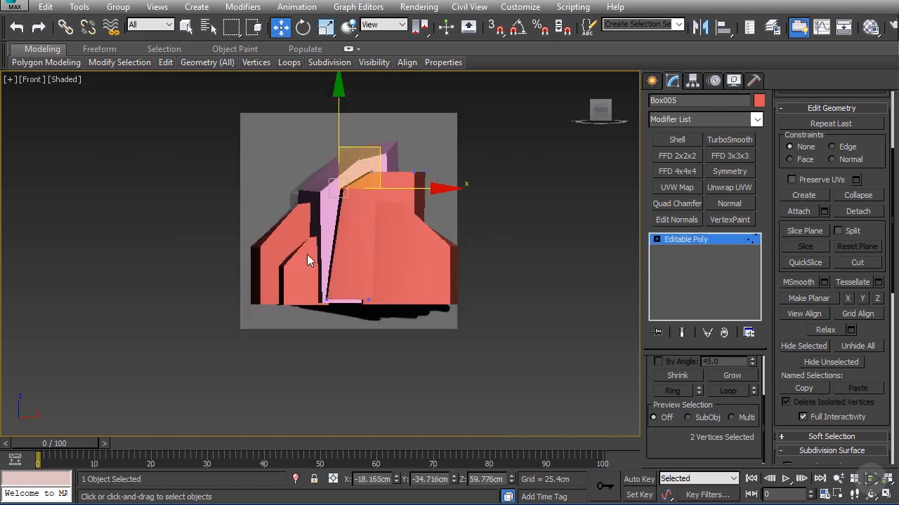
Step: In the front view, move the copy's two inner bottom vertices sideways to about X -28 cm
drag(307, 283, 343, 305)
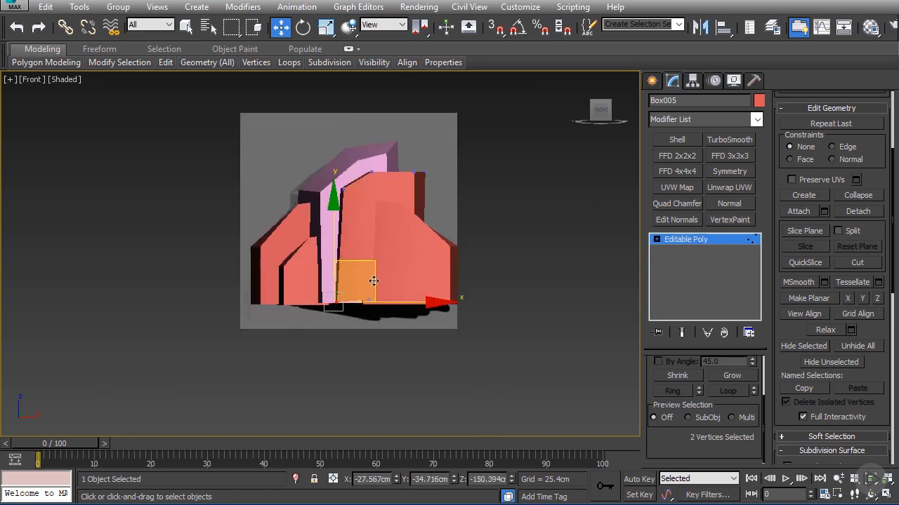
ctrl+drag(447, 267, 445, 264)
alt+middle_drag(426, 261, 483, 296)
click(700, 242)
Step: Move the tall copy back to about Y -75 cm and the right-hand box forward to about Y -107 cm
scroll(431, 235, up, 3)
alt+middle_drag(432, 235, 471, 256)
drag(302, 276, 295, 271)
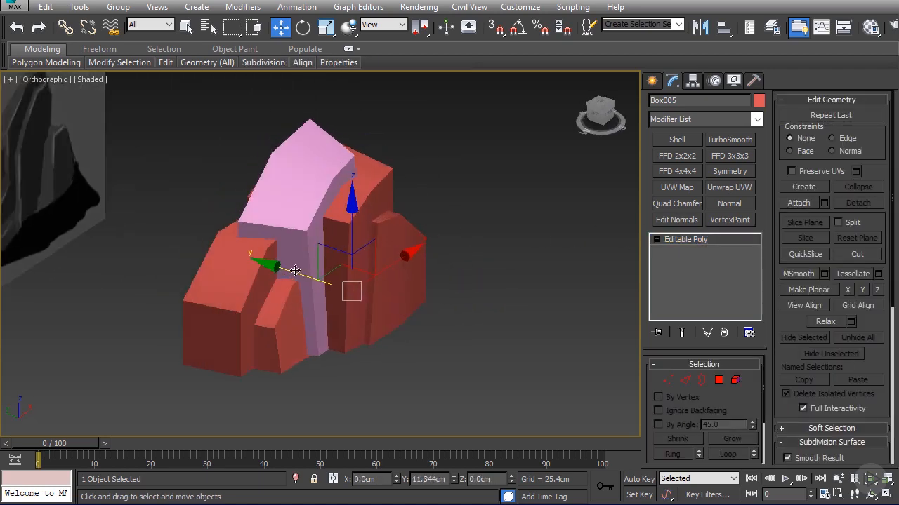
click(336, 280)
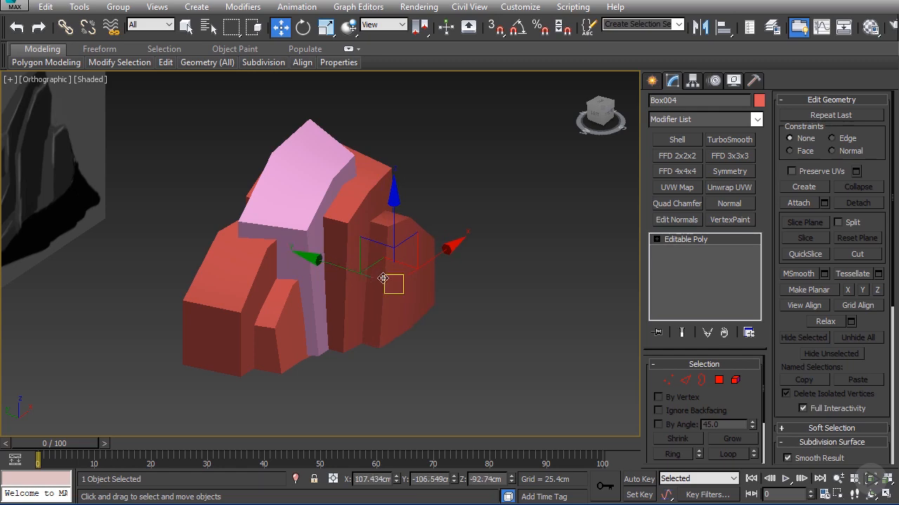
mouse_move(382, 278)
alt+middle_down()
mouse_move(311, 226)
mouse_move(367, 257)
mouse_move(355, 266)
mouse_move(371, 267)
mouse_move(303, 300)
alt+middle_up()
Step: Make a copy of the small front box and place it in front of the rock
scroll(297, 302, up, 3)
click(298, 324)
mouse_move(215, 272)
shift+mouse_down()
mouse_move(272, 307)
mouse_move(257, 299)
shift+mouse_up()
click(437, 310)
Step: Scale the small box's copy along its depth and position it low in front of the tall boxes
key(r)
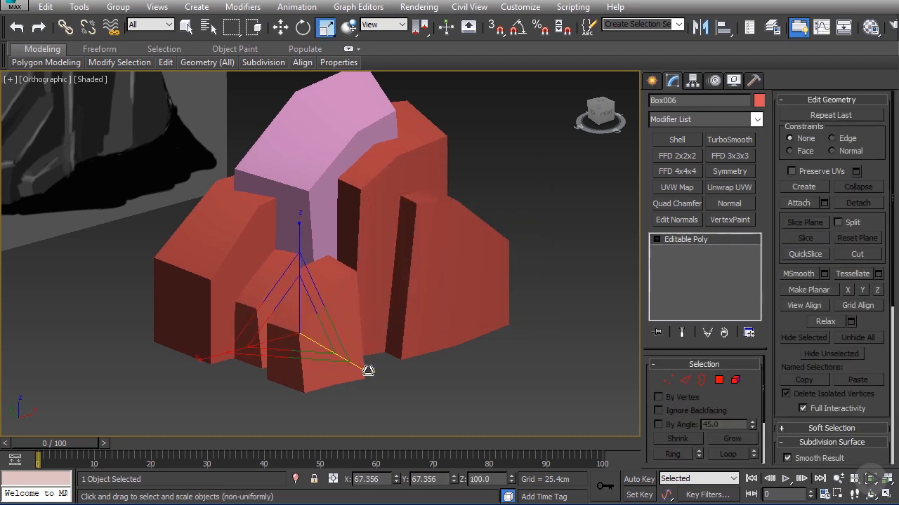
drag(368, 371, 350, 339)
drag(267, 312, 254, 280)
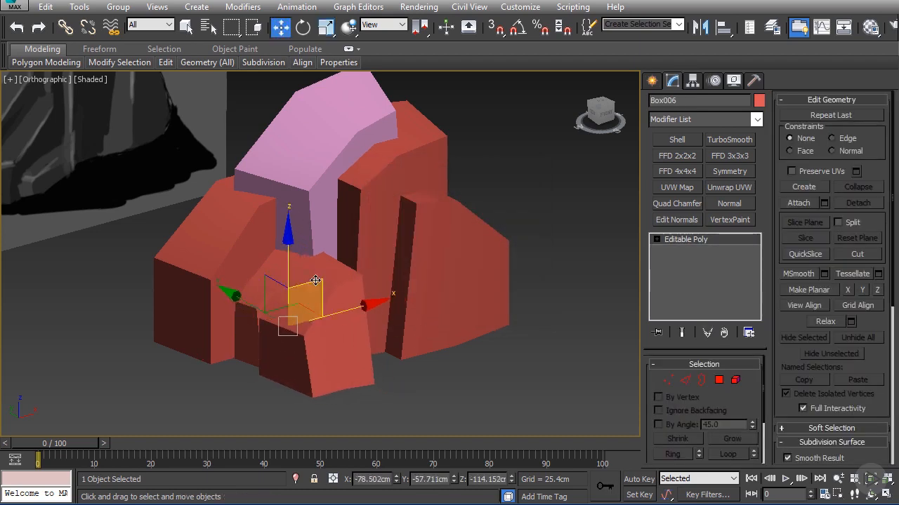
drag(316, 280, 340, 304)
Step: In the top view, move the small copy's rear vertices to about Y -13 cm and its front ones to about Y -133 cm
click(669, 382)
key(t)
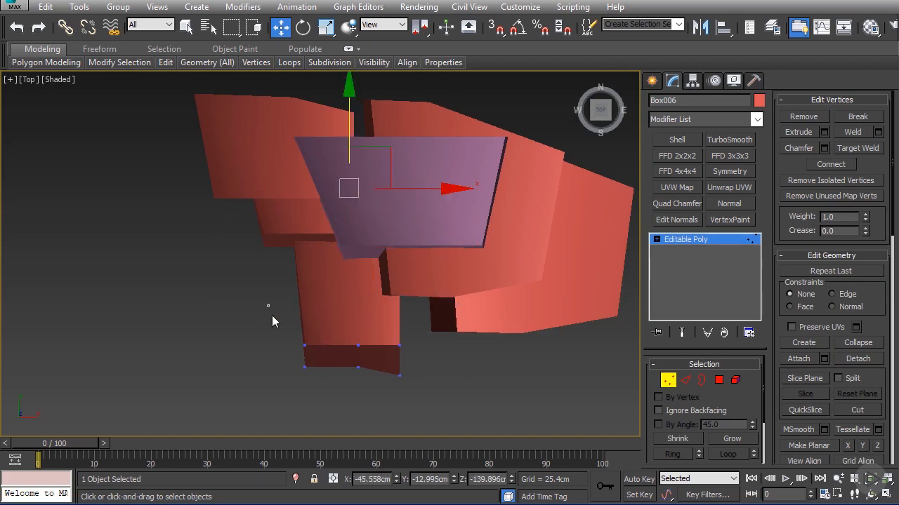
drag(355, 300, 356, 269)
alt+middle_drag(358, 266, 378, 212)
Step: In the front view, raise the small copy's bottom vertices to the base level of the other boxes
key(f)
key(z)
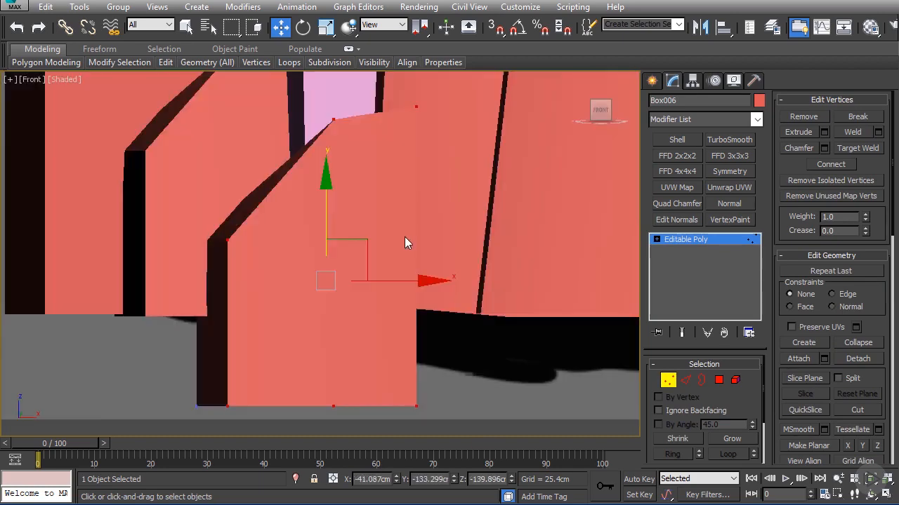
scroll(397, 253, down, 5)
scroll(369, 275, up, 4)
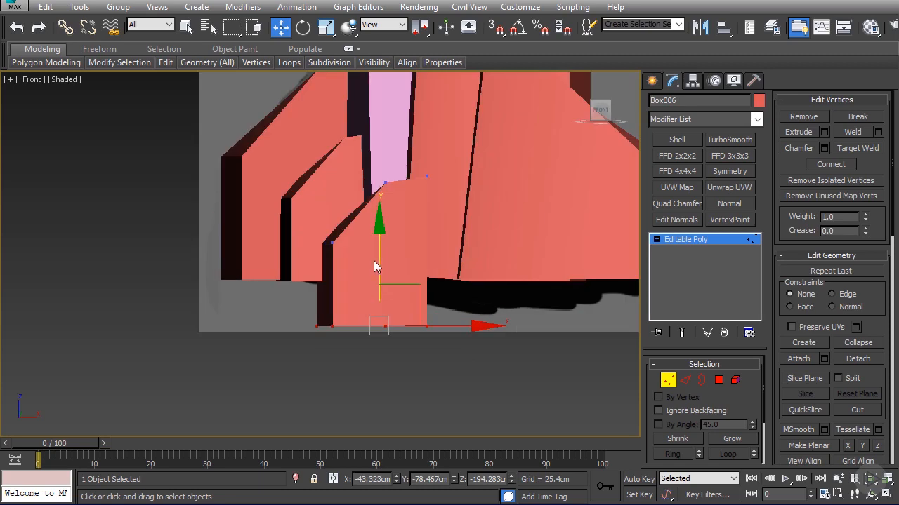
drag(373, 260, 375, 224)
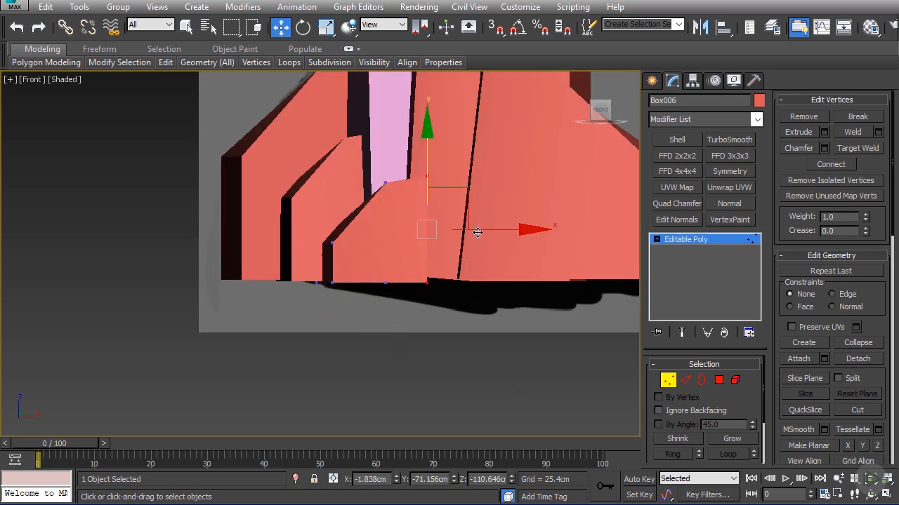
Step: Move the small copy's right-hand vertices sideways to about X 52 cm
alt+middle_drag(477, 233, 528, 286)
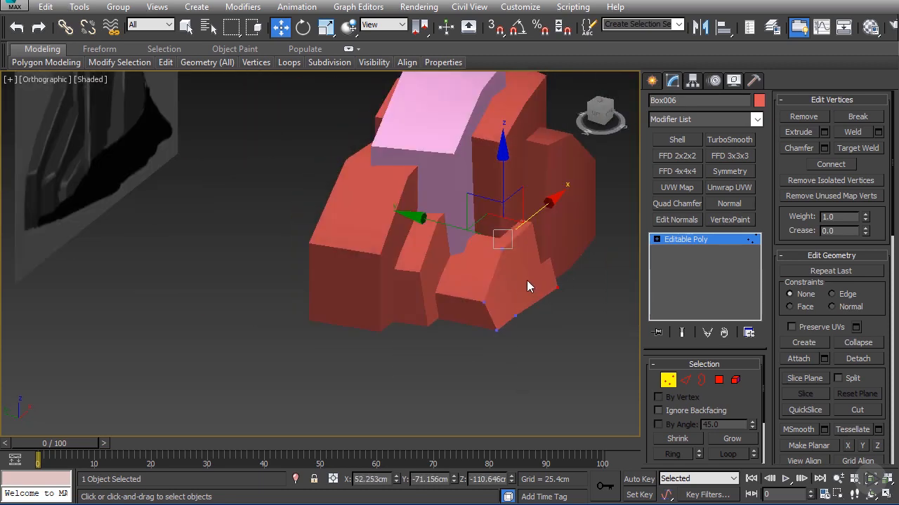
alt+middle_drag(569, 344, 581, 250)
scroll(583, 257, down, 5)
middle_drag(582, 251, 403, 212)
alt+middle_drag(403, 212, 384, 210)
click(674, 239)
Step: Copy the right-hand box to the back of the rock at about Y 53 cm
click(376, 174)
alt+middle_drag(376, 173, 285, 200)
click(402, 249)
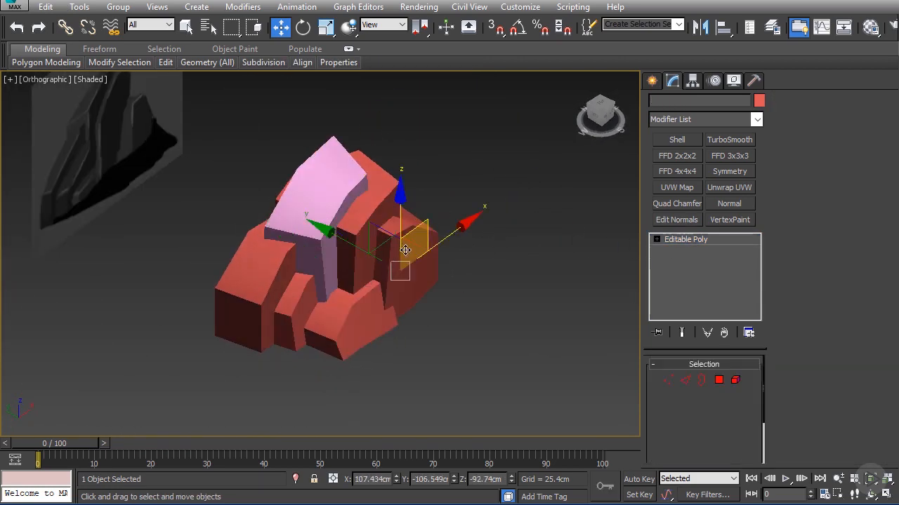
alt+middle_drag(185, 182, 271, 292)
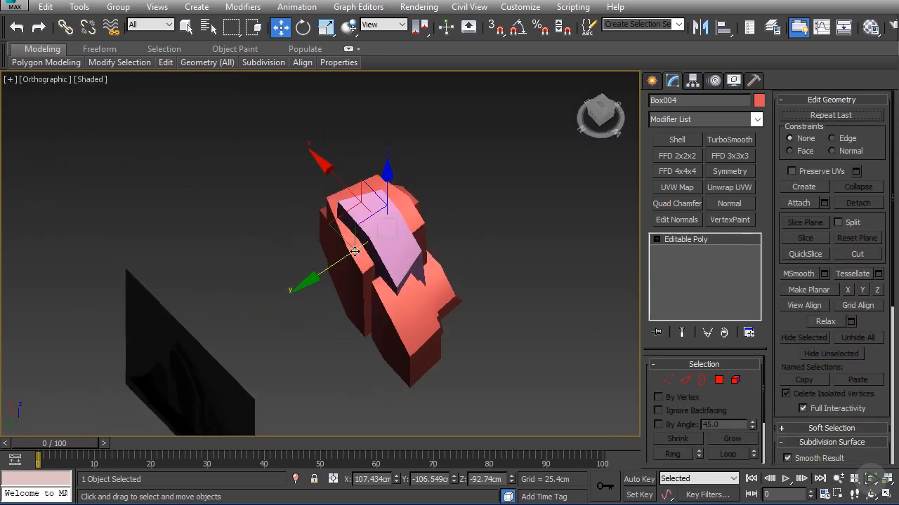
click(271, 292)
click(460, 310)
Step: In the top view, rotate the rear copy about 161 degrees around the Z axis
scroll(417, 297, up, 3)
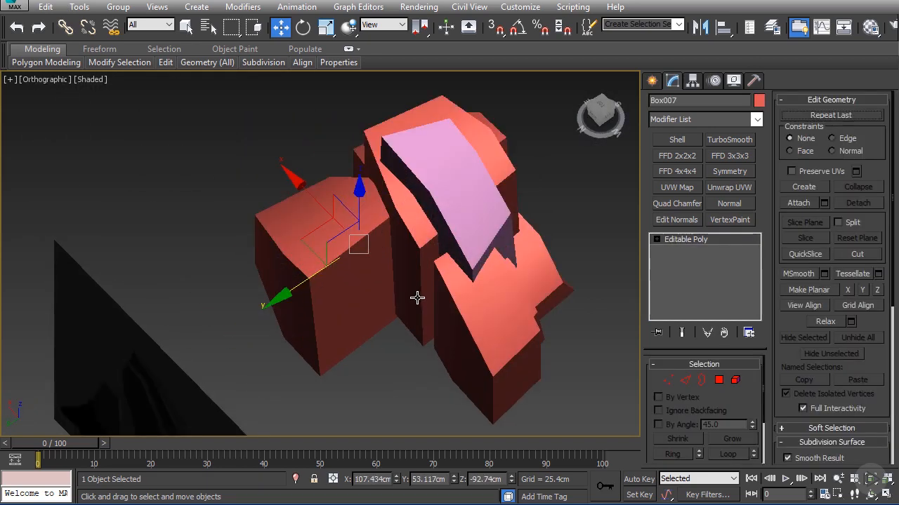
key(t)
middle_drag(408, 243, 393, 275)
scroll(392, 275, down, 3)
key(e)
drag(488, 259, 187, 197)
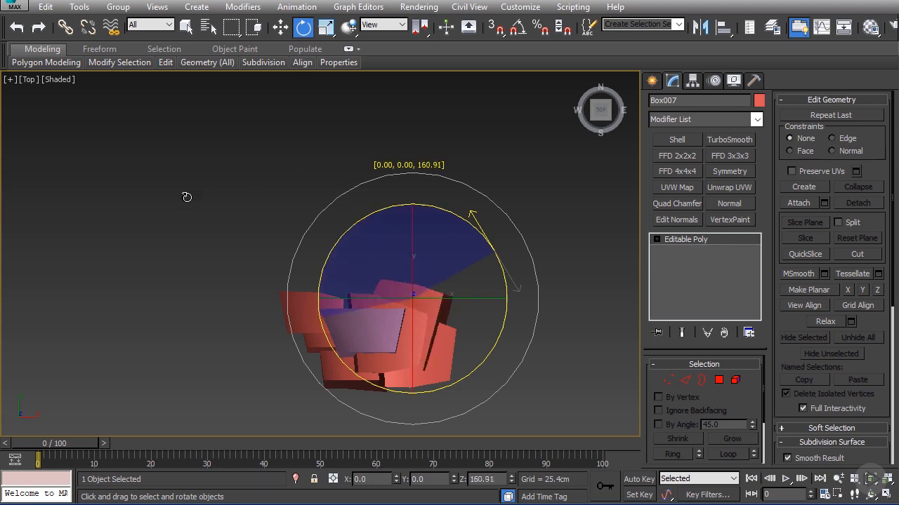
Step: Move the rotated rear copy behind the pink box to about X -5 cm and raise it to about Z -87 cm
key(w)
drag(447, 262, 396, 257)
alt+middle_drag(401, 258, 441, 213)
scroll(430, 228, up, 3)
drag(359, 275, 367, 258)
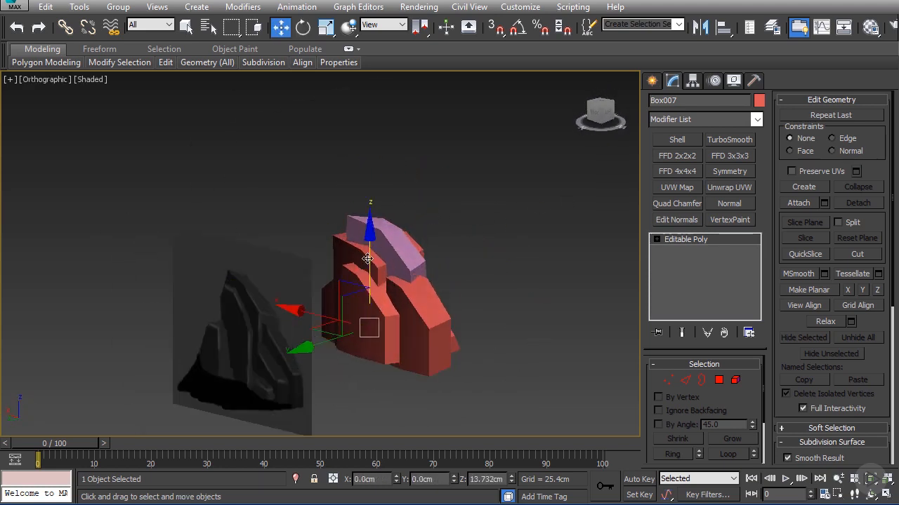
Step: Insert an edge loop around the tall box beside the pink one with SwiftLoop
click(371, 281)
alt+middle_drag(390, 276, 407, 228)
alt+middle_drag(407, 228, 431, 271)
scroll(432, 271, up, 3)
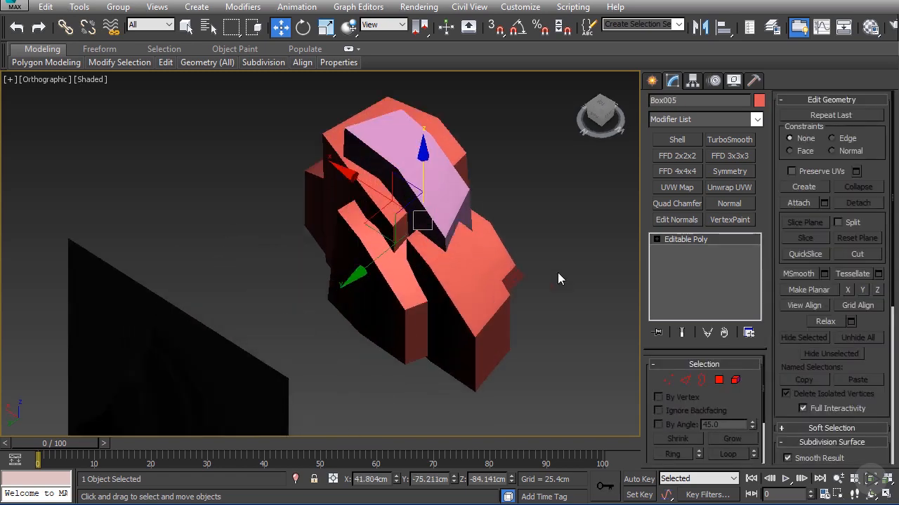
click(719, 381)
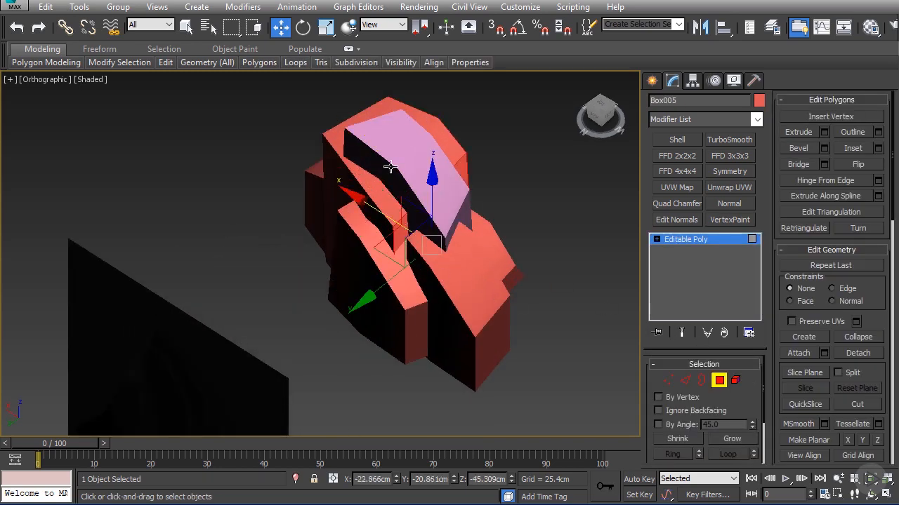
mouse_move(167, 63)
click(145, 93)
alt+middle_drag(453, 173, 422, 201)
click(414, 210)
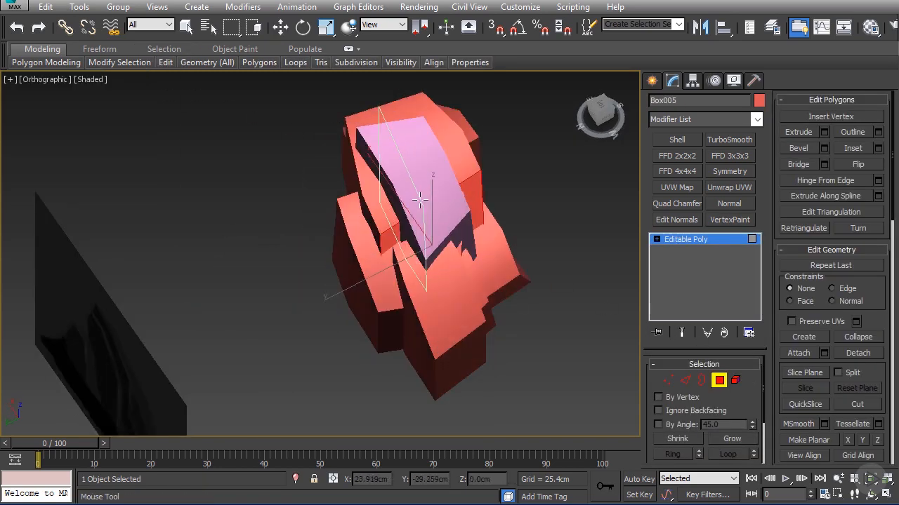
Step: Move the tall box's narrow end polygon outward along the negative X direction
key(w)
drag(393, 244, 359, 222)
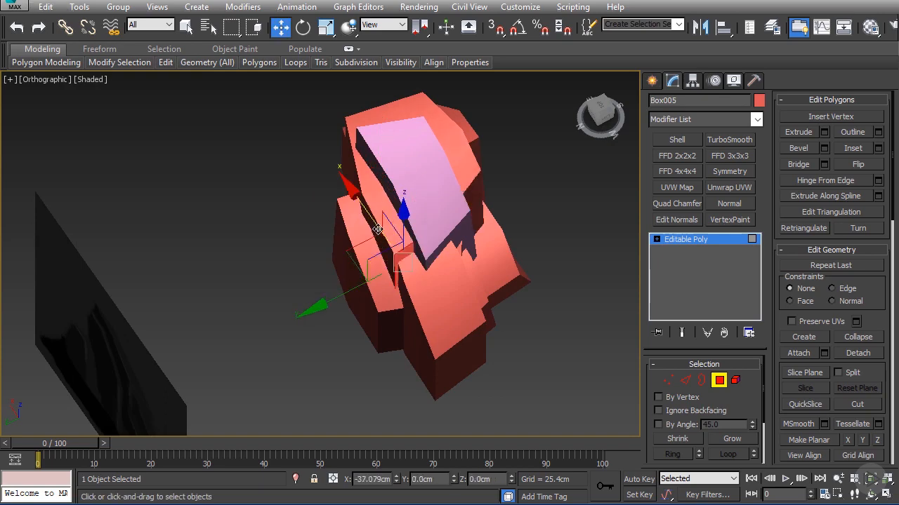
alt+middle_drag(378, 230, 351, 159)
click(678, 240)
Step: Move the side polygon of the large front corner box along the Y axis
alt+middle_drag(575, 242, 500, 261)
scroll(453, 247, down, 2)
scroll(377, 257, up, 4)
click(400, 283)
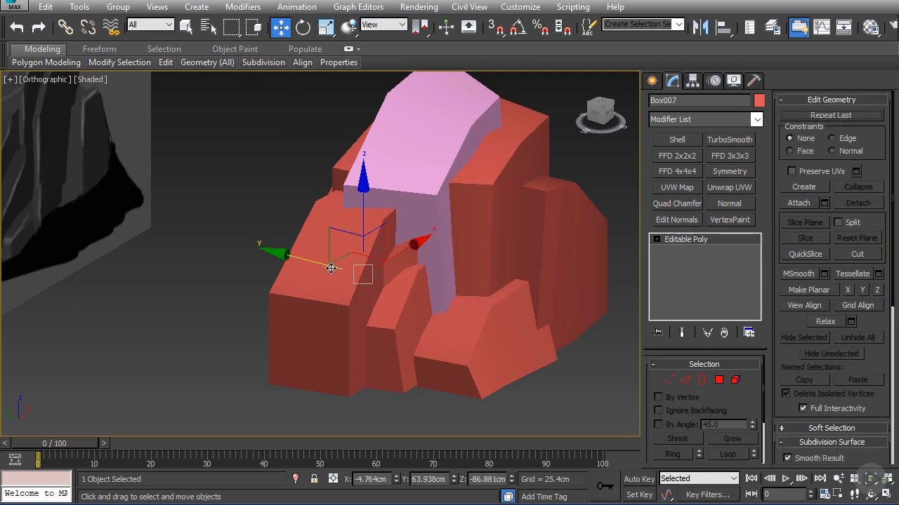
drag(330, 268, 339, 270)
alt+middle_drag(336, 267, 424, 277)
click(719, 380)
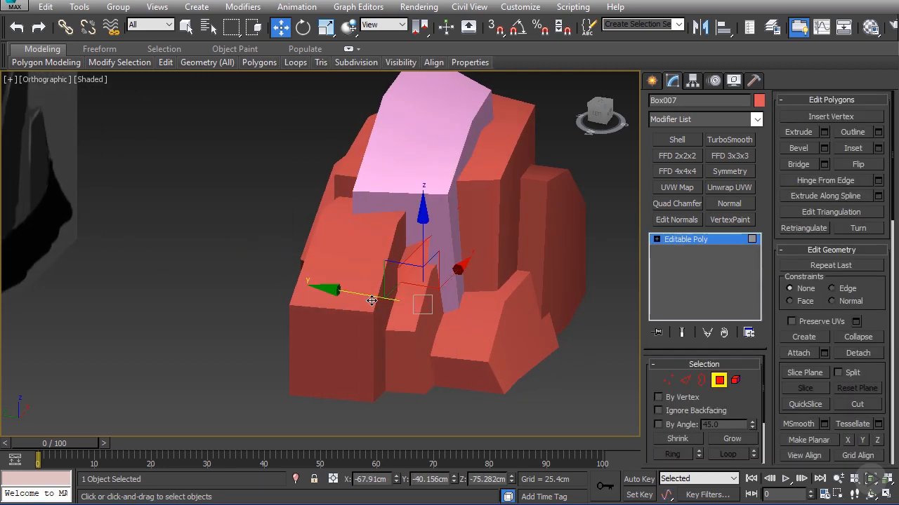
click(686, 241)
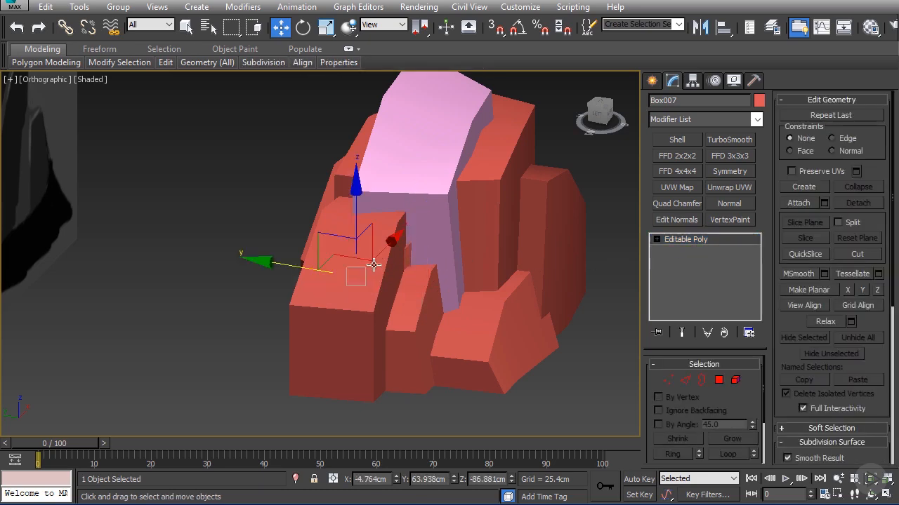
Step: Shift the upper and lower corner vertices of the narrow box beside the front corner box along the Y axis
alt+middle_drag(373, 264, 330, 271)
click(356, 290)
click(671, 379)
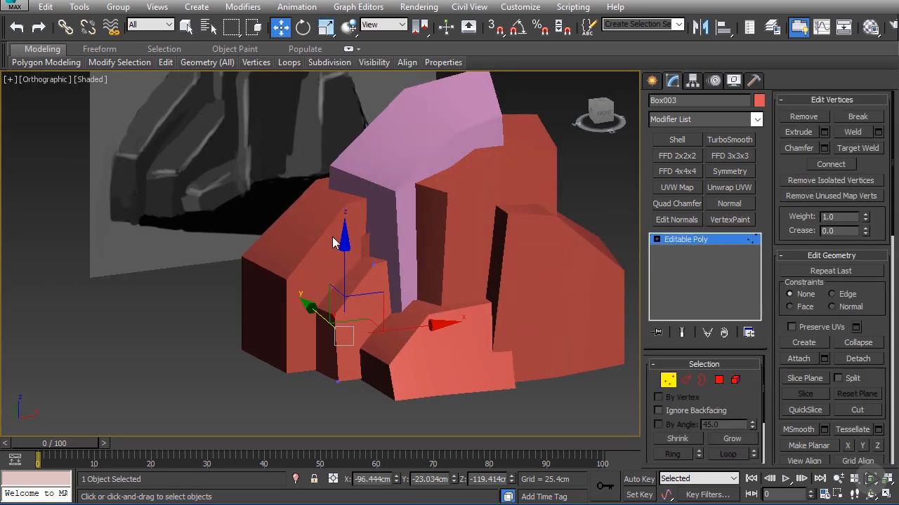
alt+middle_drag(379, 183, 430, 234)
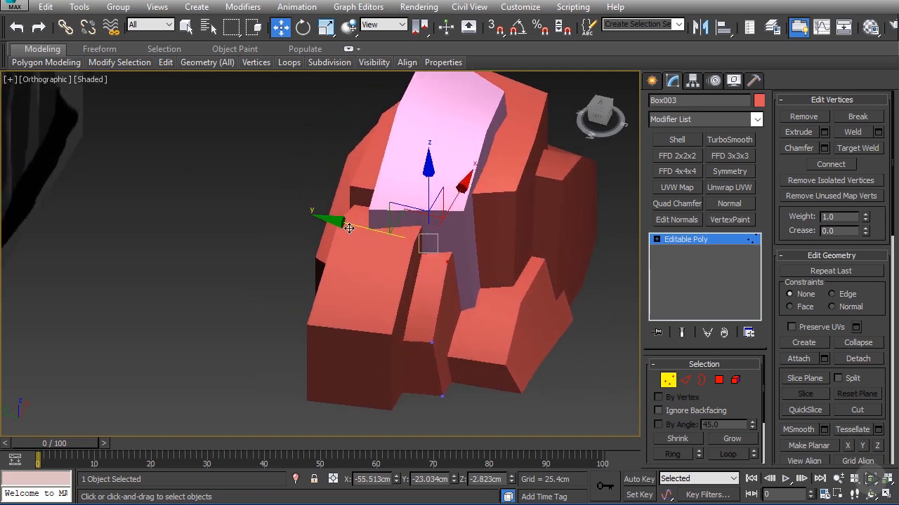
drag(358, 230, 364, 231)
alt+middle_drag(446, 285, 453, 249)
drag(424, 374, 479, 438)
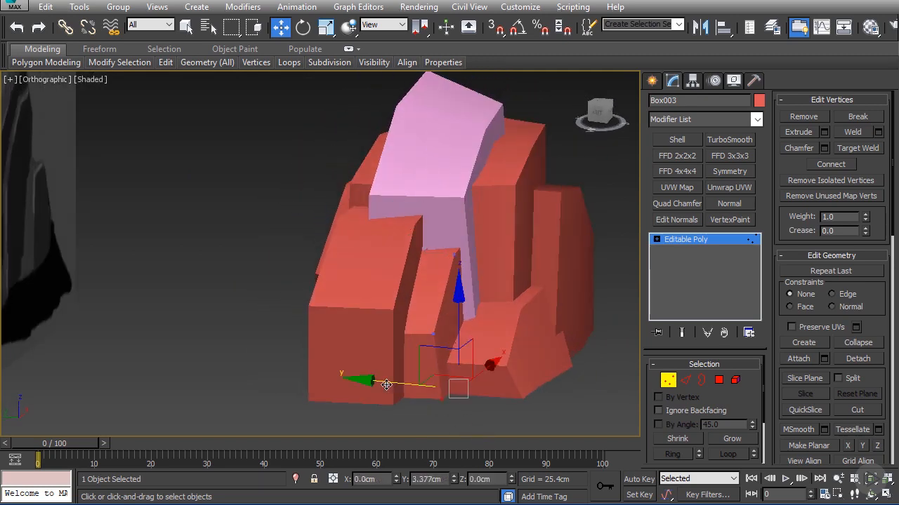
scroll(437, 328, down, 4)
alt+middle_drag(389, 298, 451, 324)
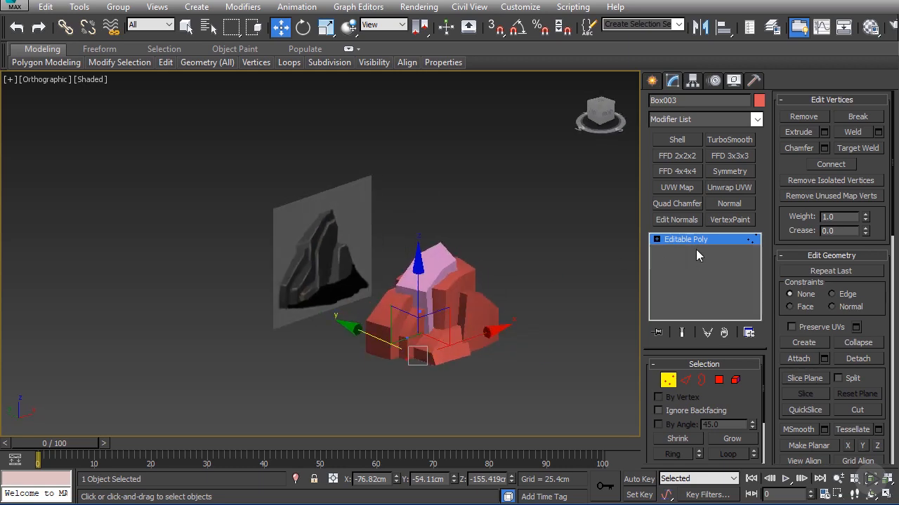
click(695, 241)
Step: Select all seven rock boxes and assign the gray 01 - Default material to them
click(605, 259)
key(ctrl+a)
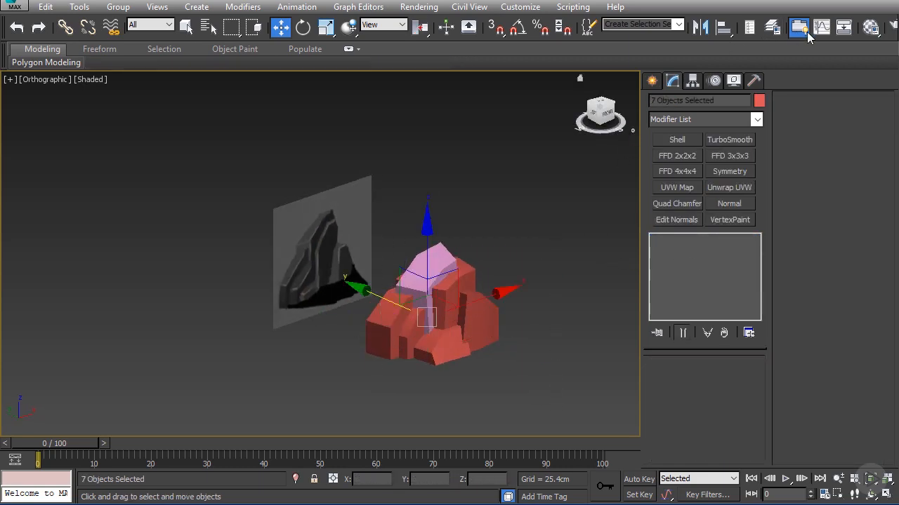
click(870, 27)
click(525, 75)
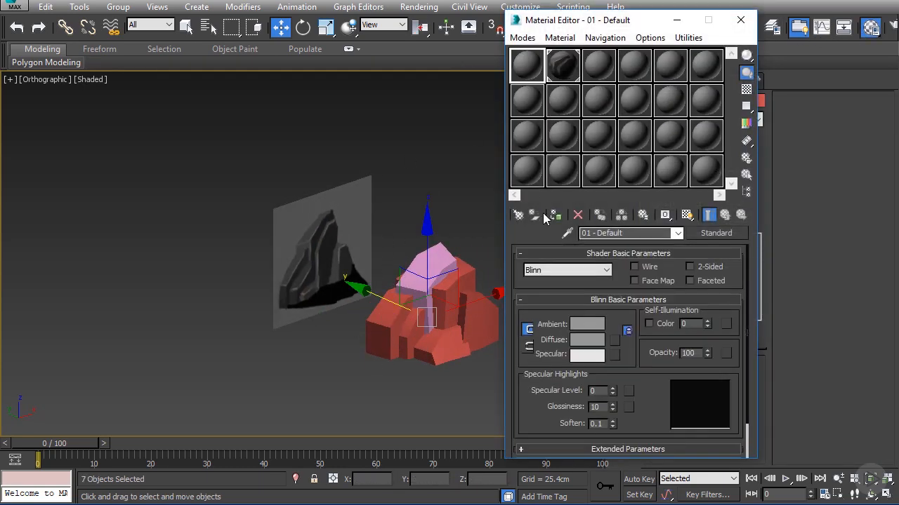
click(555, 215)
click(741, 19)
Step: Set the viewport to Realistic shading in perspective view and clear the selection
click(90, 80)
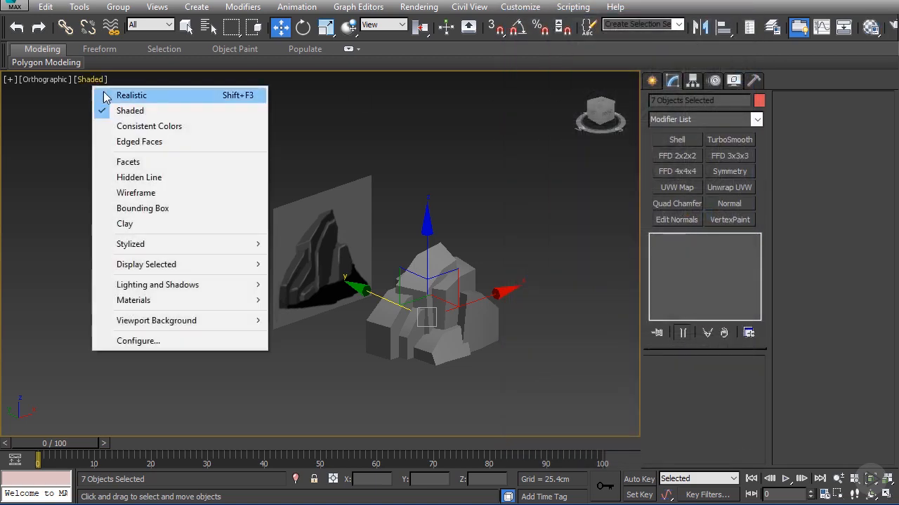
click(105, 94)
key(p)
alt+middle_drag(358, 205, 460, 259)
scroll(460, 259, up, 3)
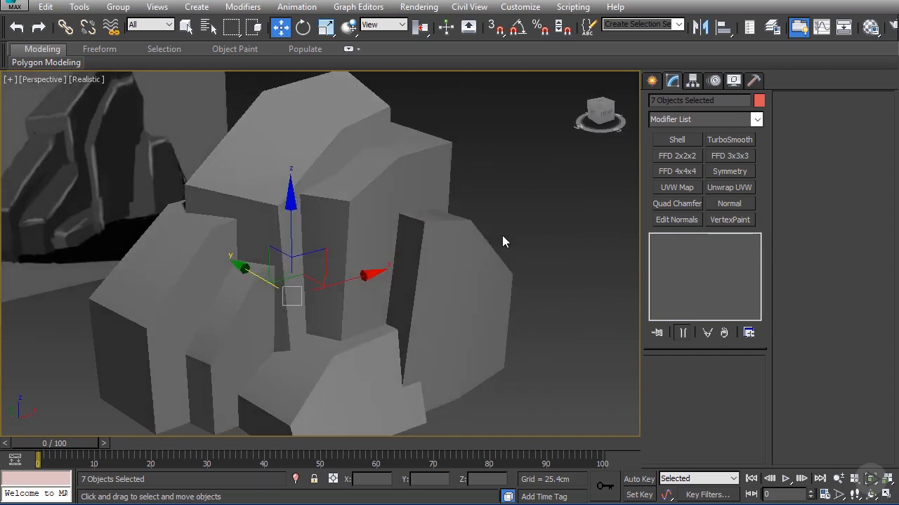
click(501, 236)
scroll(464, 223, down, 5)
scroll(411, 215, up, 2)
alt+middle_drag(354, 215, 387, 223)
Step: Convert the tall central box to an editable poly and attach Box002 through Box007 to it
click(357, 162)
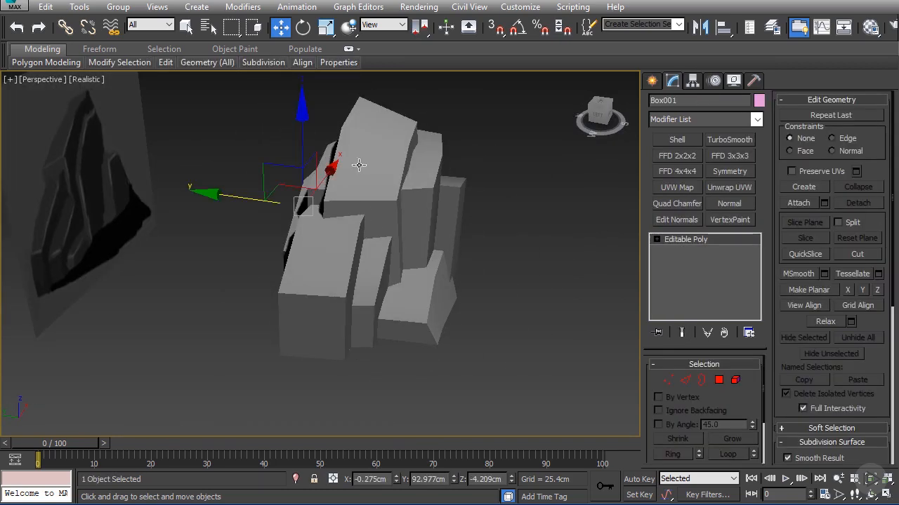
right_click(354, 160)
mouse_move(420, 315)
click(541, 315)
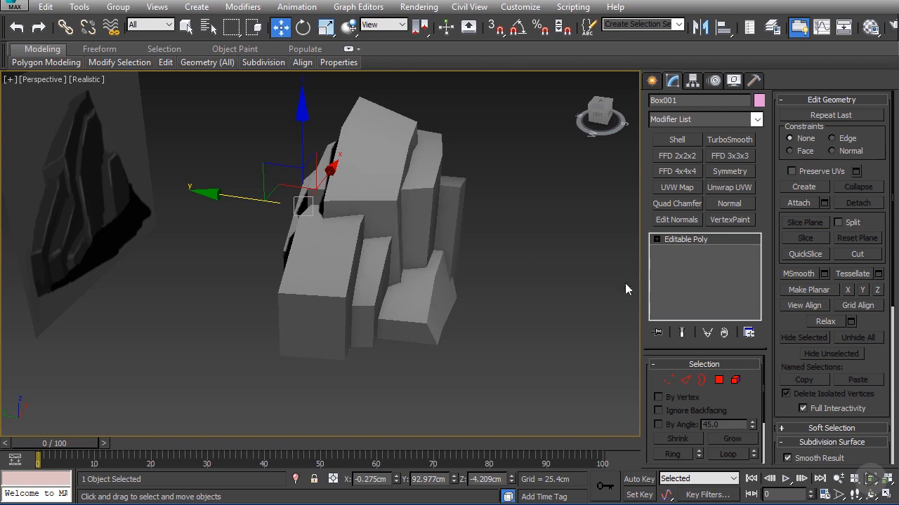
click(824, 203)
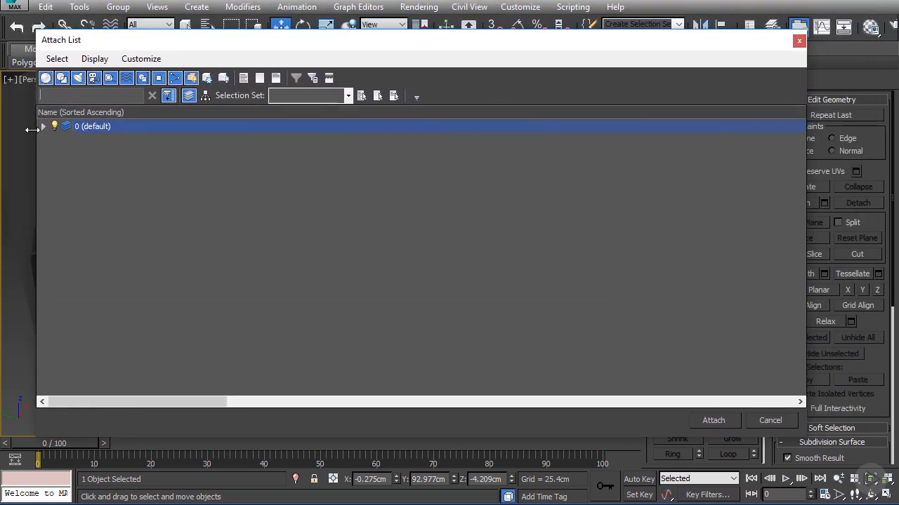
click(43, 126)
click(100, 139)
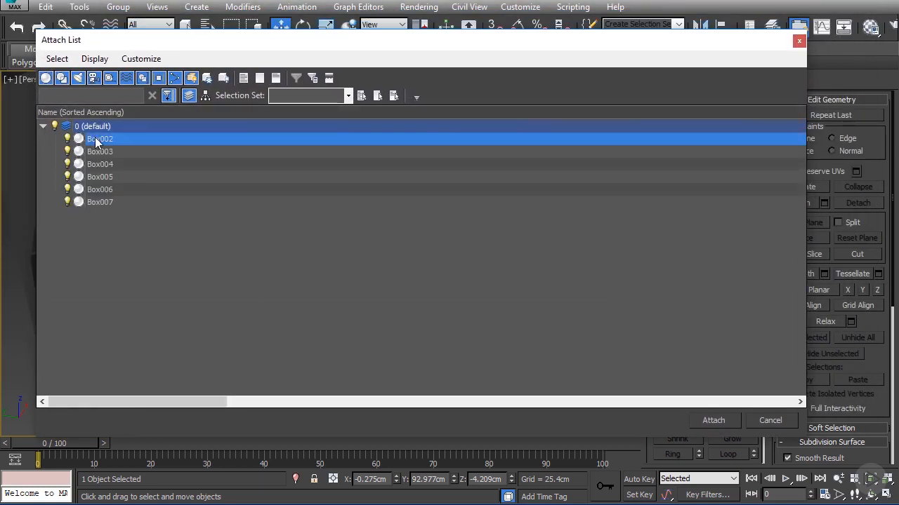
shift+click(101, 203)
click(709, 421)
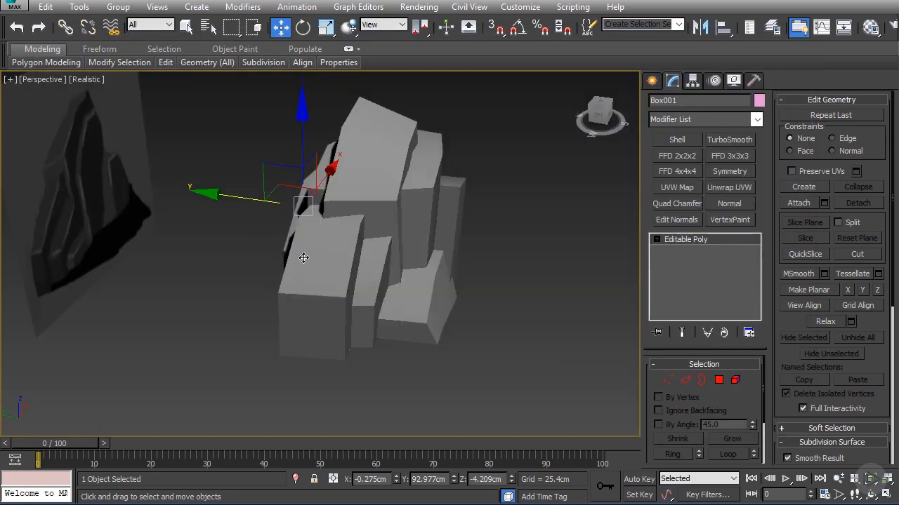
Step: Select all edges of the combined rock and chamfer them by 3.93 cm with 4 segments
alt+middle_drag(303, 257, 265, 226)
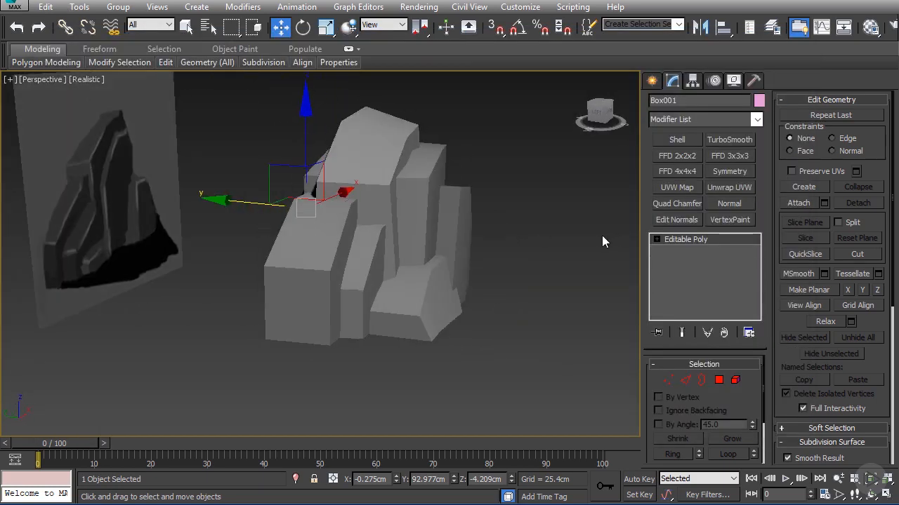
alt+middle_drag(440, 196, 599, 342)
click(684, 379)
scroll(505, 265, down, 5)
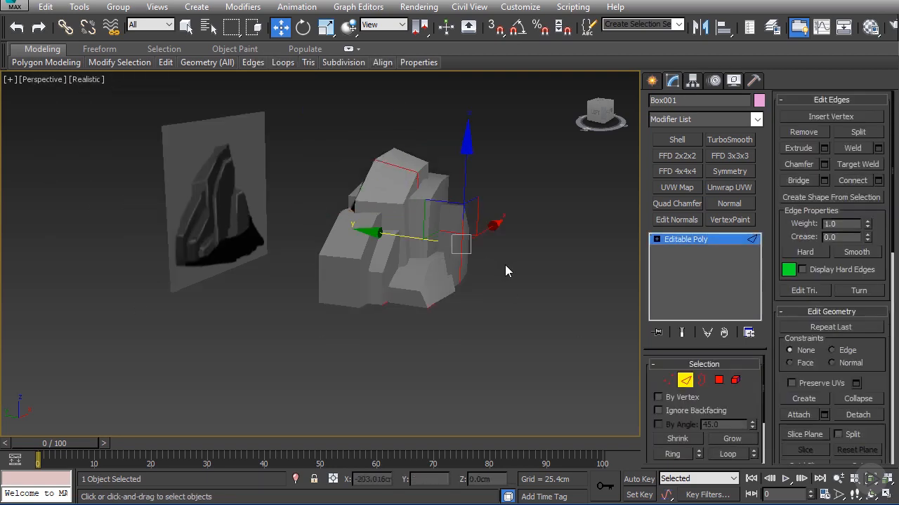
drag(356, 156, 511, 315)
scroll(493, 243, up, 4)
alt+middle_drag(492, 243, 593, 319)
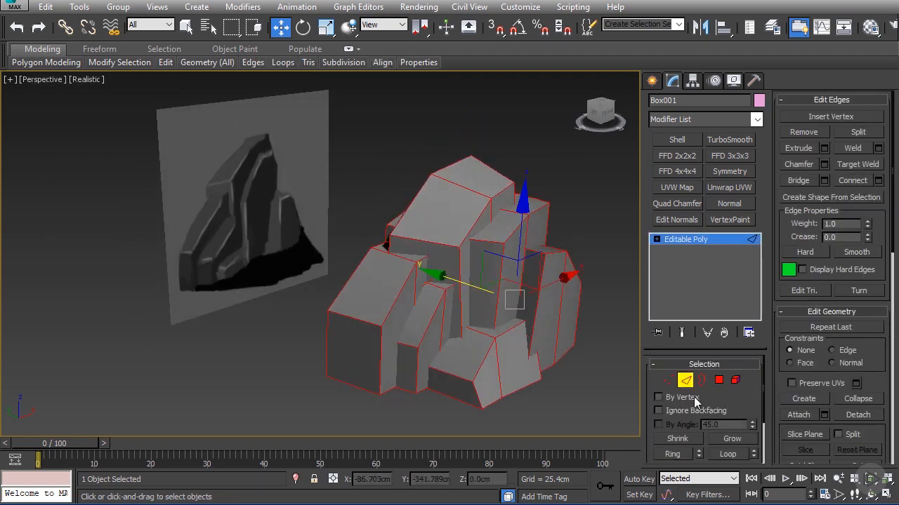
click(825, 165)
scroll(477, 249, up, 3)
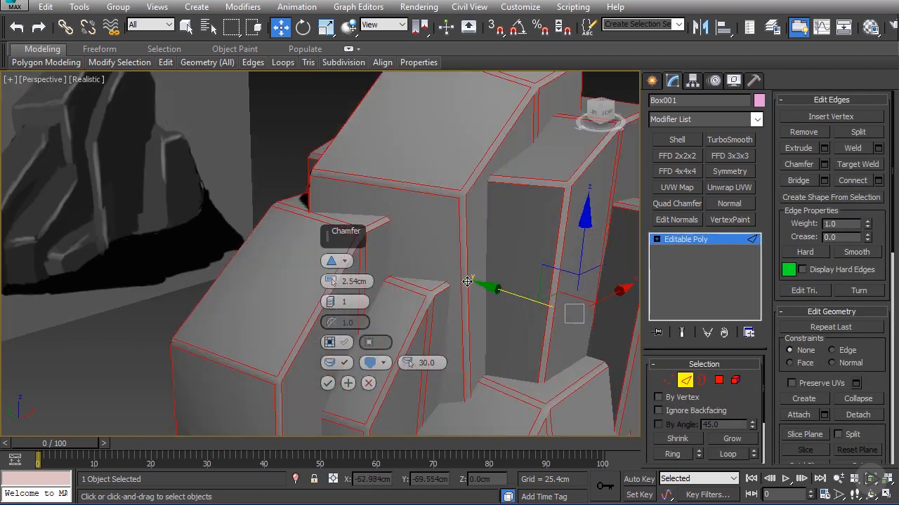
drag(332, 301, 330, 278)
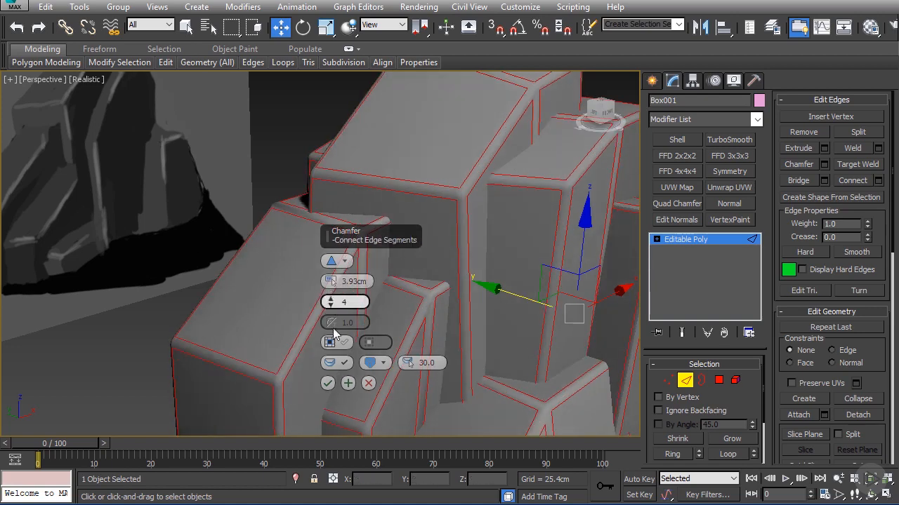
click(328, 383)
scroll(337, 365, down, 5)
alt+middle_drag(337, 365, 495, 206)
click(495, 206)
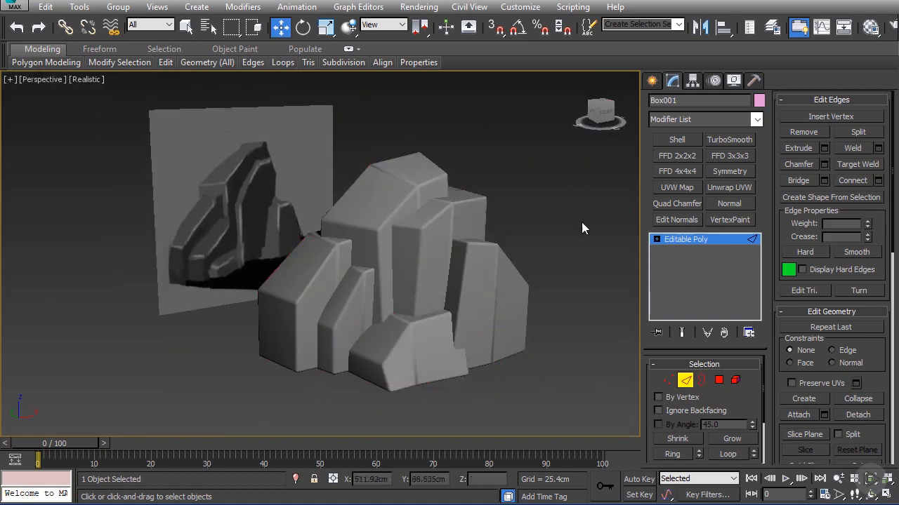
Step: Apply a TurboSmooth modifier to the combined rock and check the rounded edges against the reference
click(727, 139)
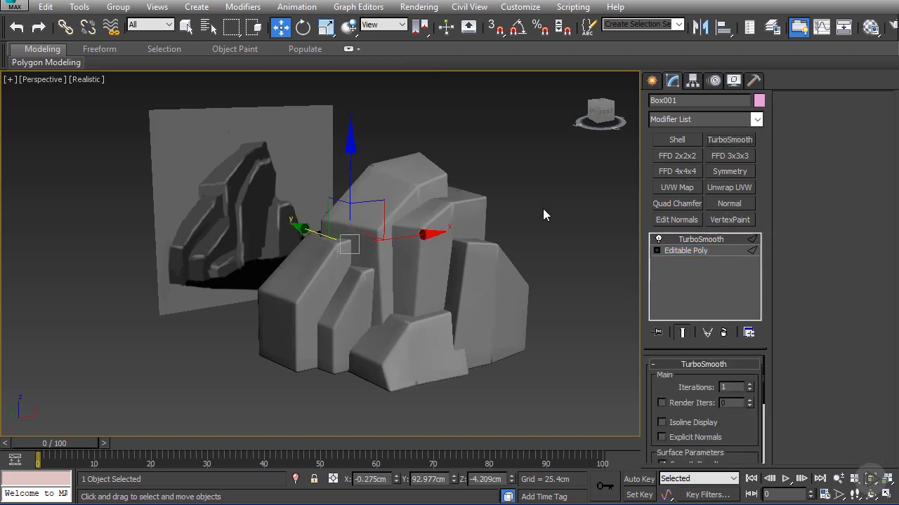
alt+middle_drag(543, 209, 512, 189)
click(523, 206)
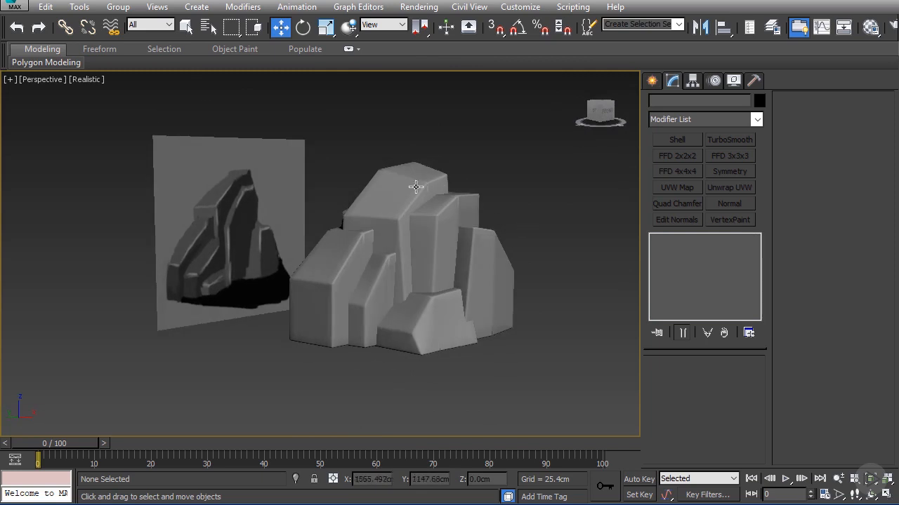
click(415, 184)
click(328, 137)
alt+middle_drag(328, 140, 399, 173)
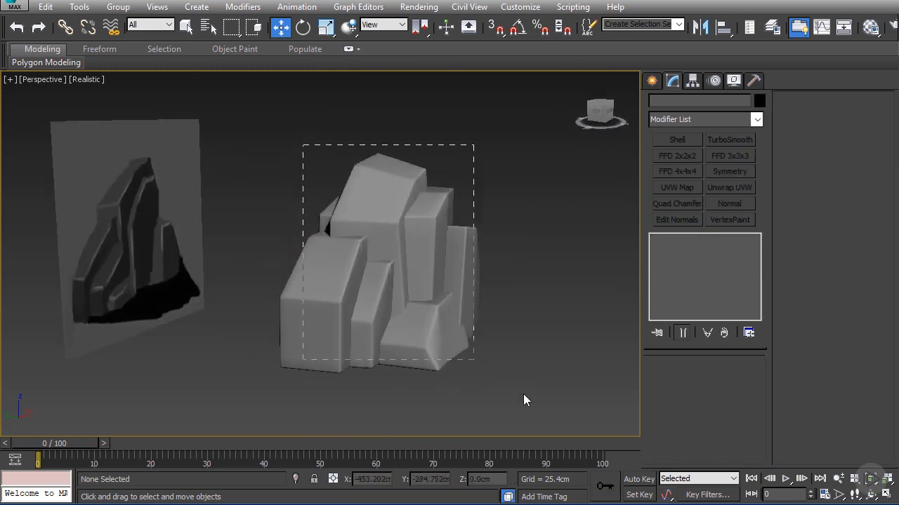
Step: Start an export of only the selected smoothed rock, using the gw::OBJ-Exporter (*.OBJ) file type
drag(523, 394, 527, 398)
alt+middle_drag(528, 398, 409, 313)
scroll(407, 314, up, 3)
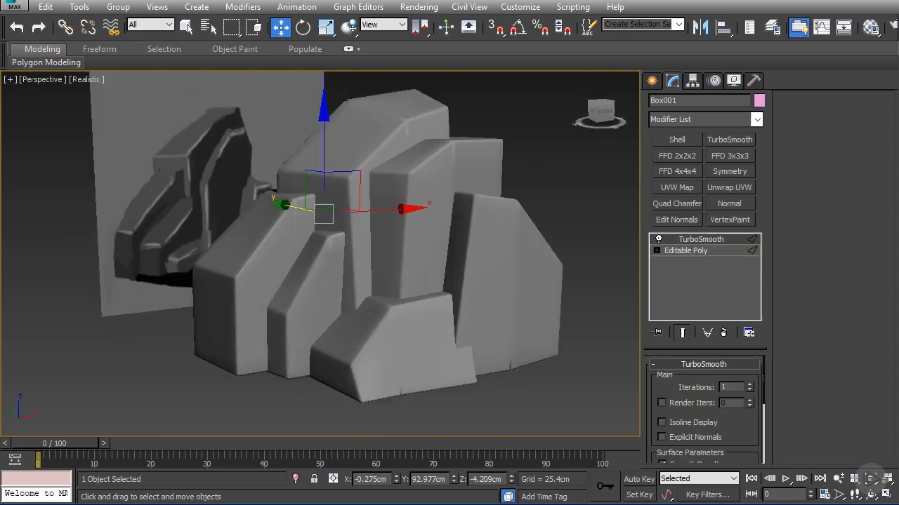
click(14, 9)
mouse_move(98, 222)
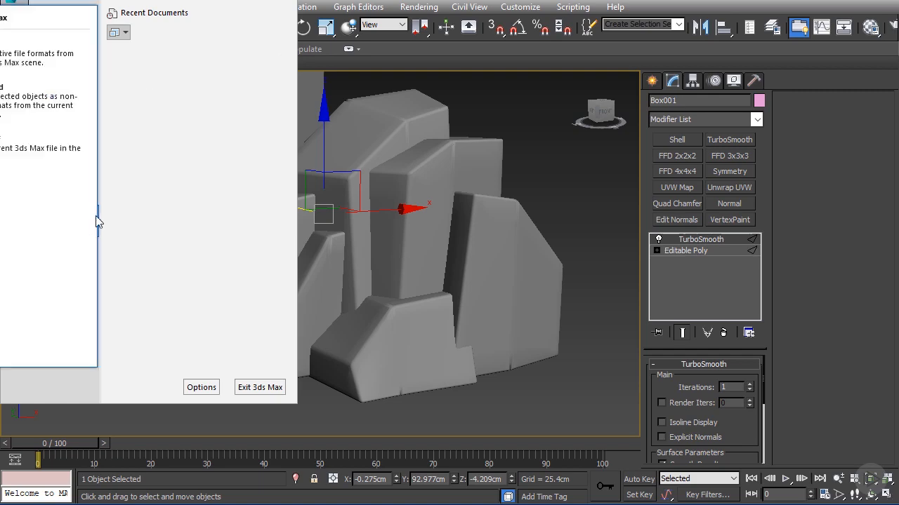
click(22, 116)
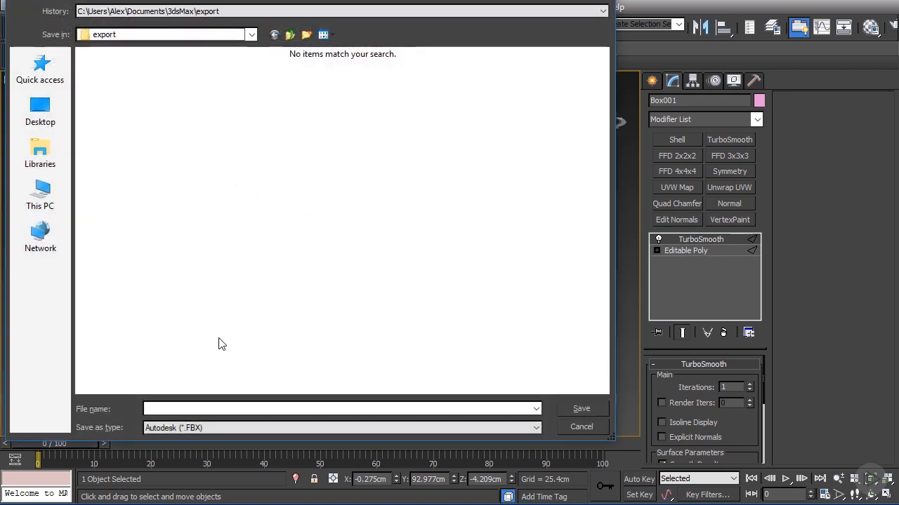
click(209, 427)
click(188, 504)
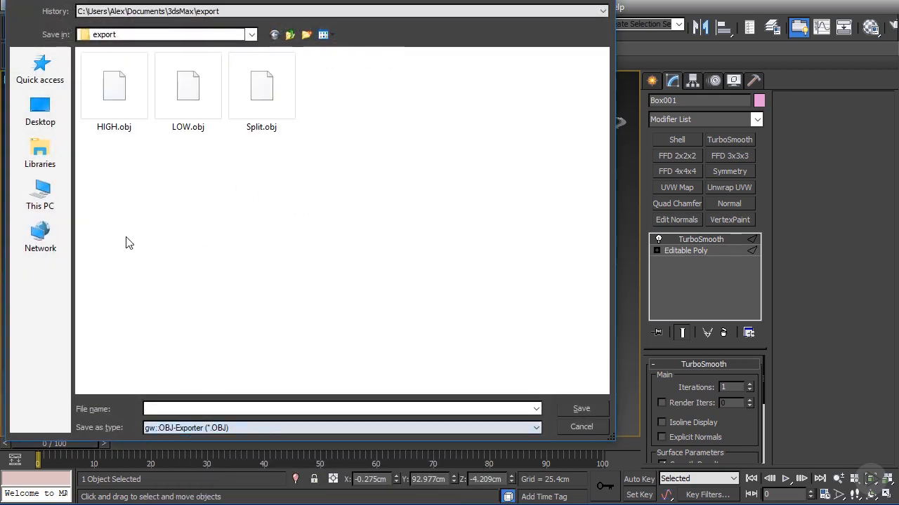
Step: Save the export in the OBJs folder on the D: drive under the file name Rock_Base
click(62, 209)
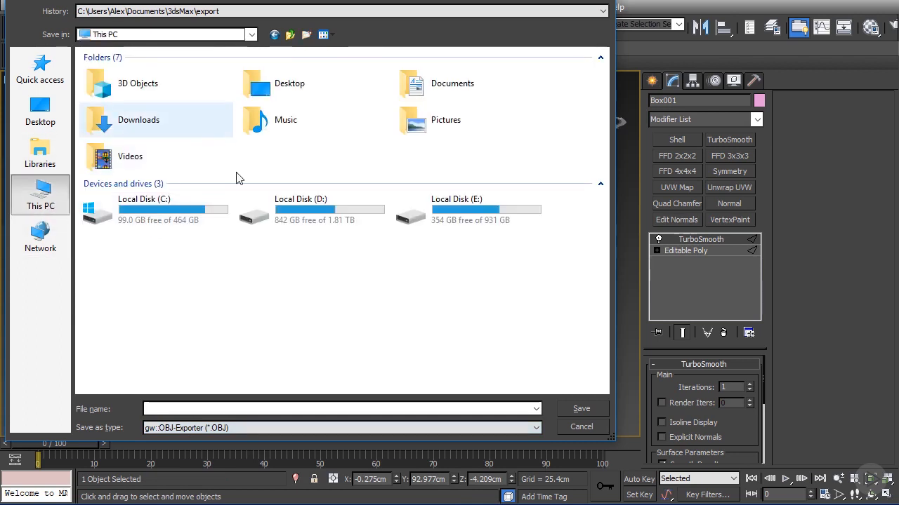
double_click(317, 218)
double_click(125, 179)
double_click(120, 85)
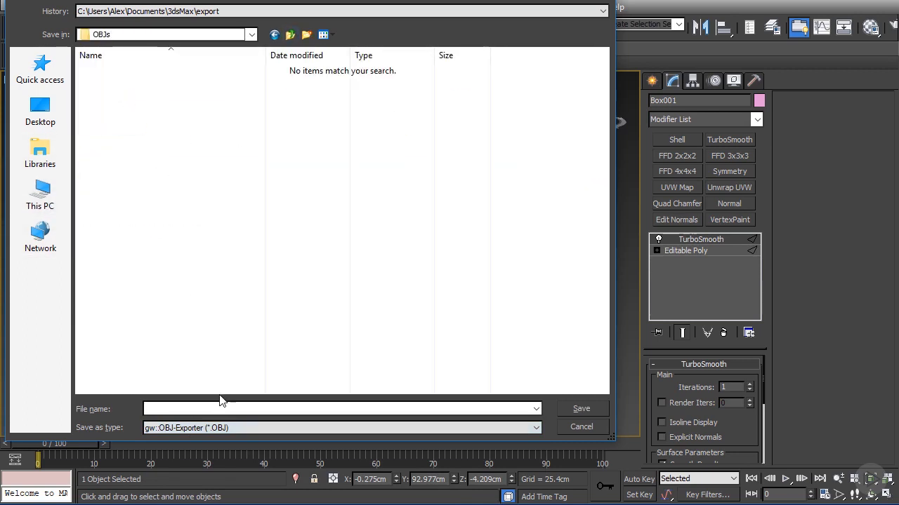
click(210, 408)
text(Rock_Base_01)
key(Return)
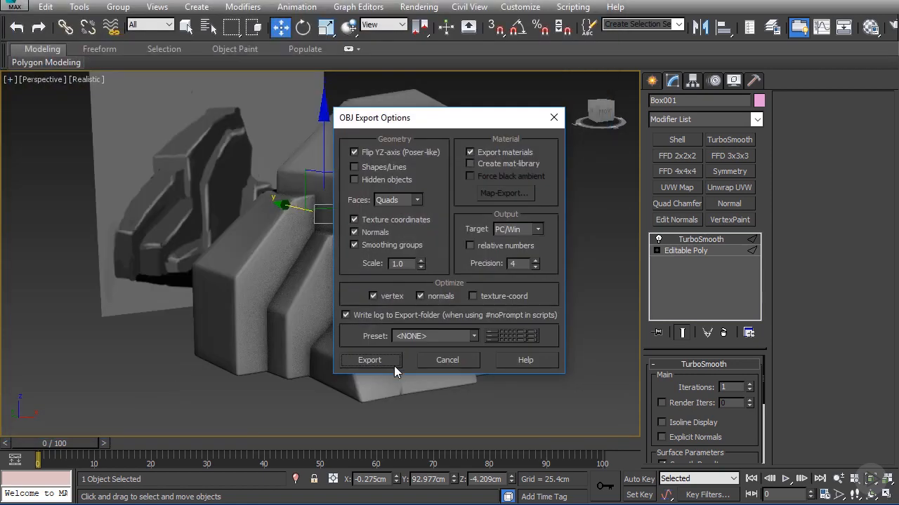
Step: Choose the ZBrush preset in the OBJ export options and complete the export
click(413, 340)
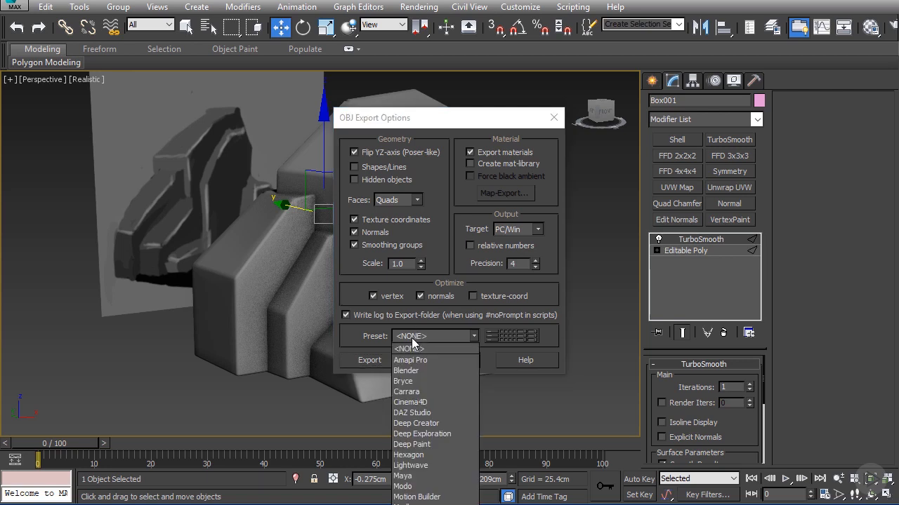
click(403, 97)
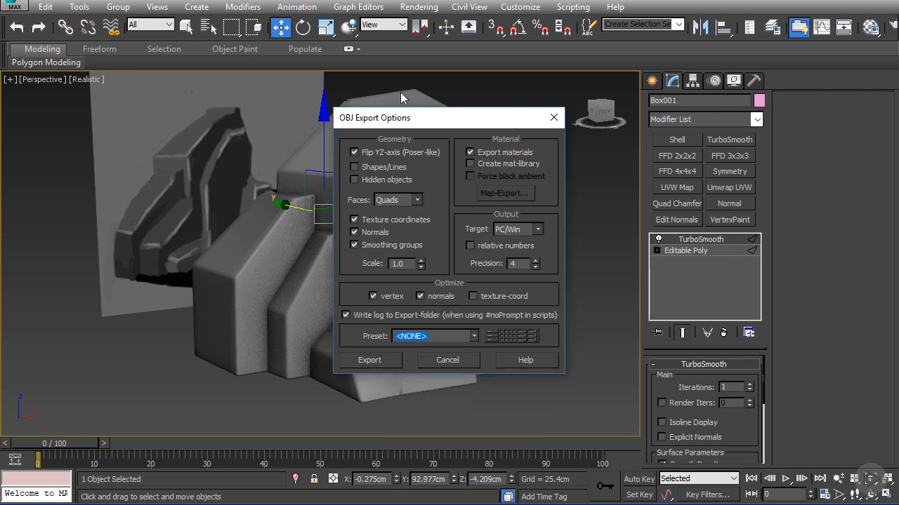
drag(406, 125, 285, 1)
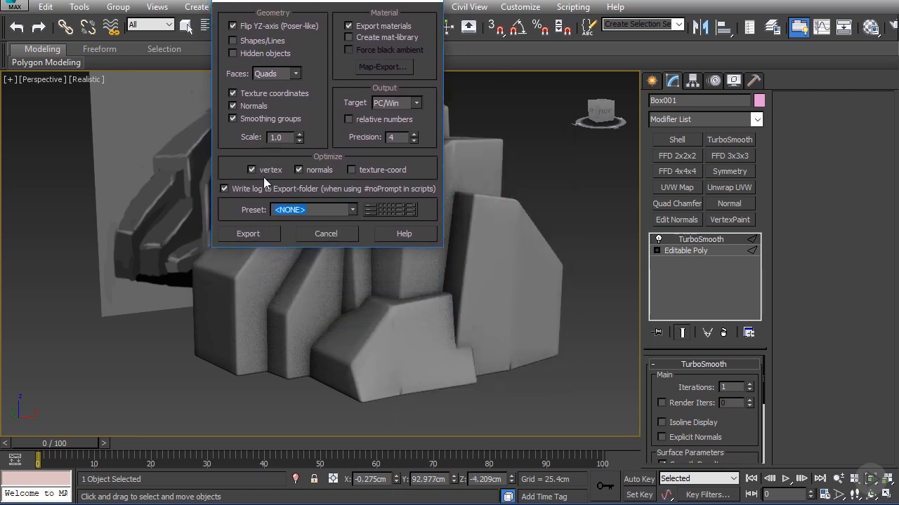
click(335, 209)
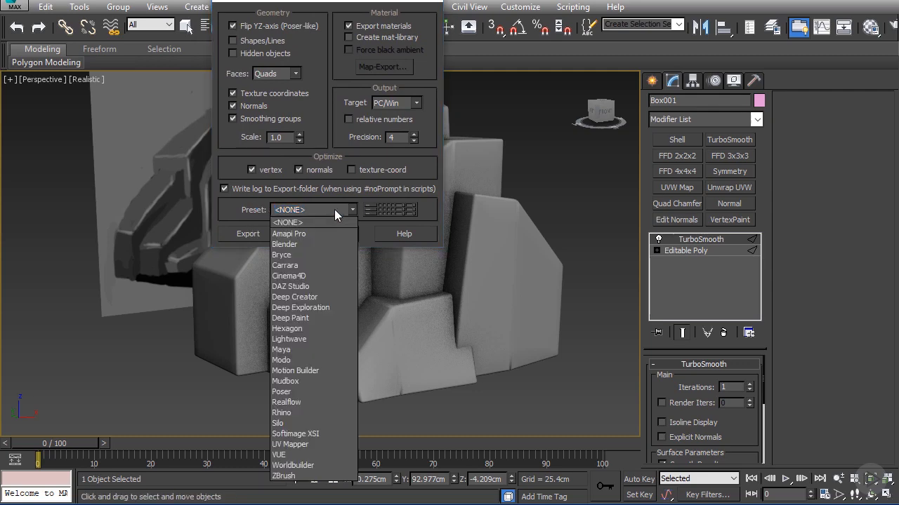
click(287, 476)
drag(327, 1, 403, 101)
click(334, 333)
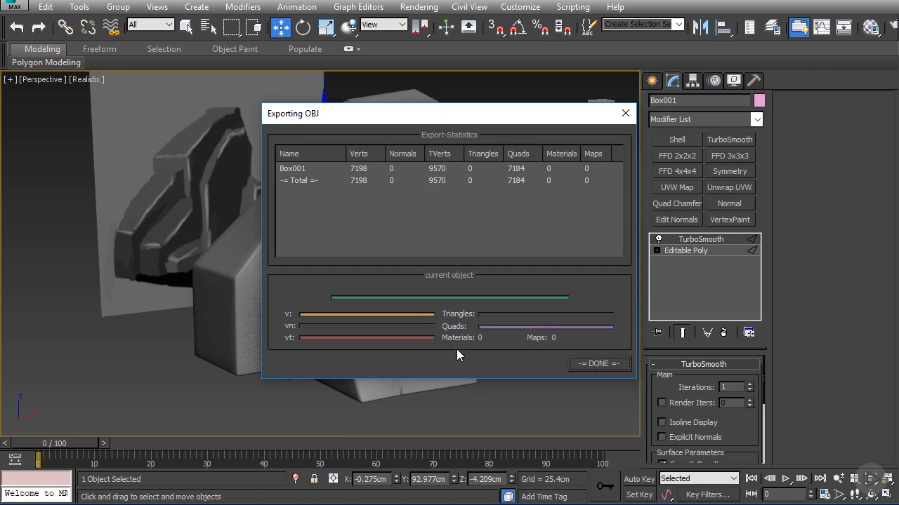
click(596, 364)
scroll(378, 267, up, 2)
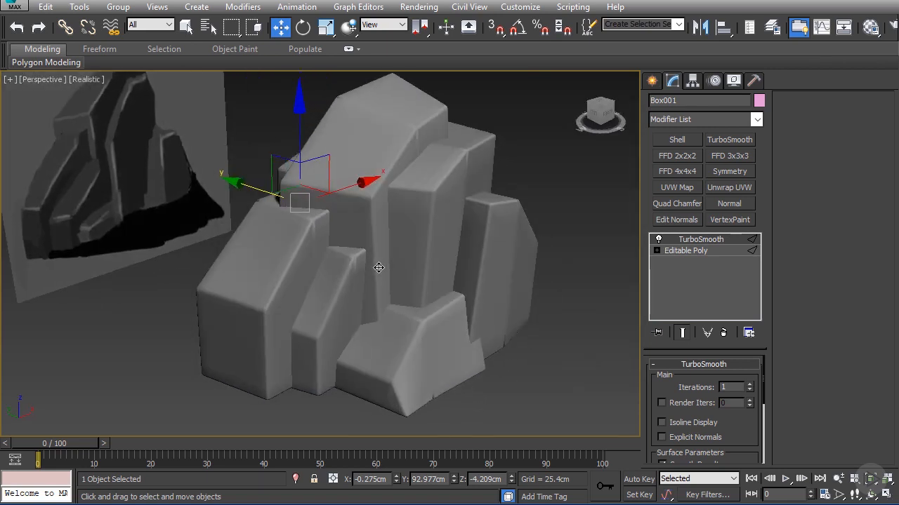